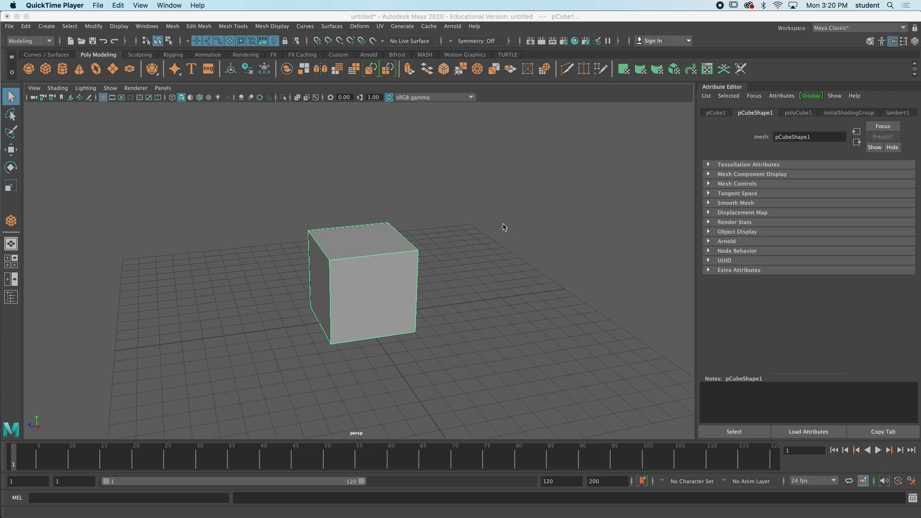
Switch pCube1 to face mode and select its top face.
alt+drag(442, 259, 369, 245)
right_click(369, 245)
mouse_move(368, 246)
right_down()
mouse_move(398, 245)
mouse_move(346, 246)
mouse_move(391, 257)
mouse_move(388, 264)
mouse_move(368, 246)
mouse_move(369, 221)
mouse_move(347, 245)
mouse_move(368, 228)
mouse_move(369, 264)
mouse_move(371, 249)
right_up()
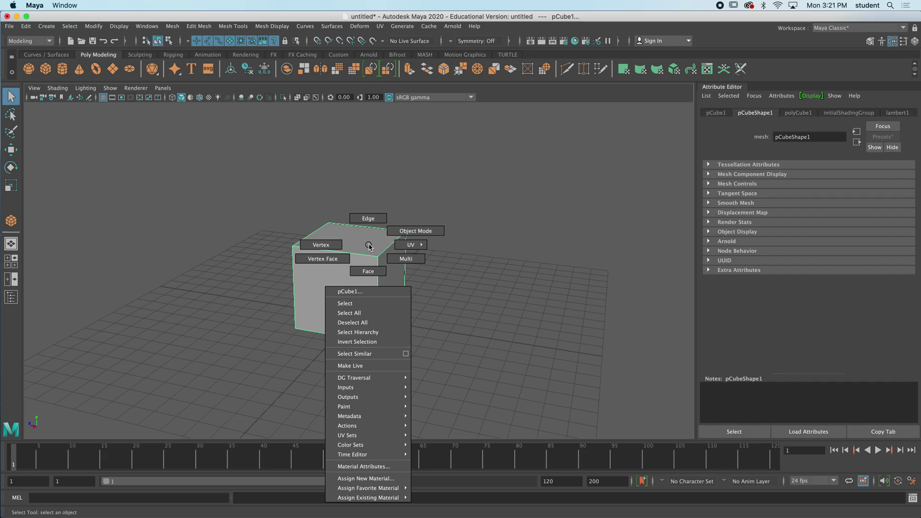
right_drag(369, 245, 367, 244)
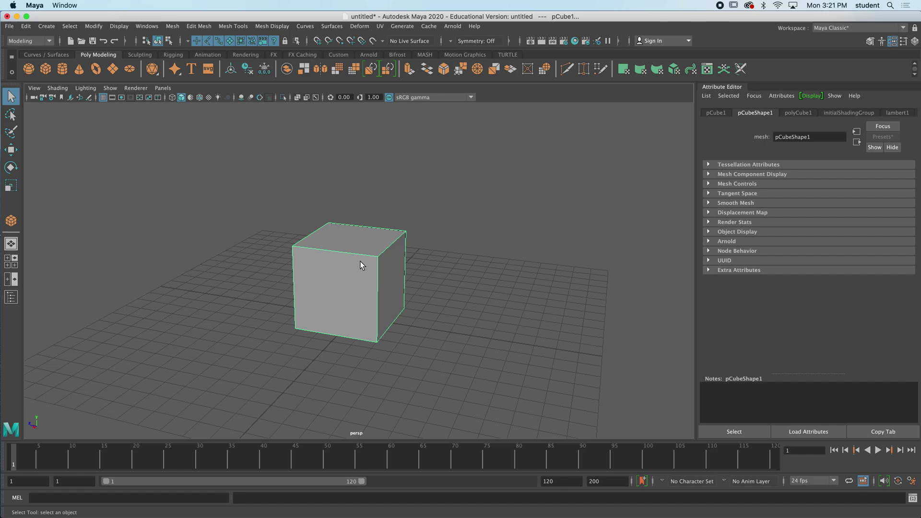
mouse_move(360, 260)
alt+middle_down()
mouse_move(380, 265)
mouse_move(368, 267)
alt+middle_up()
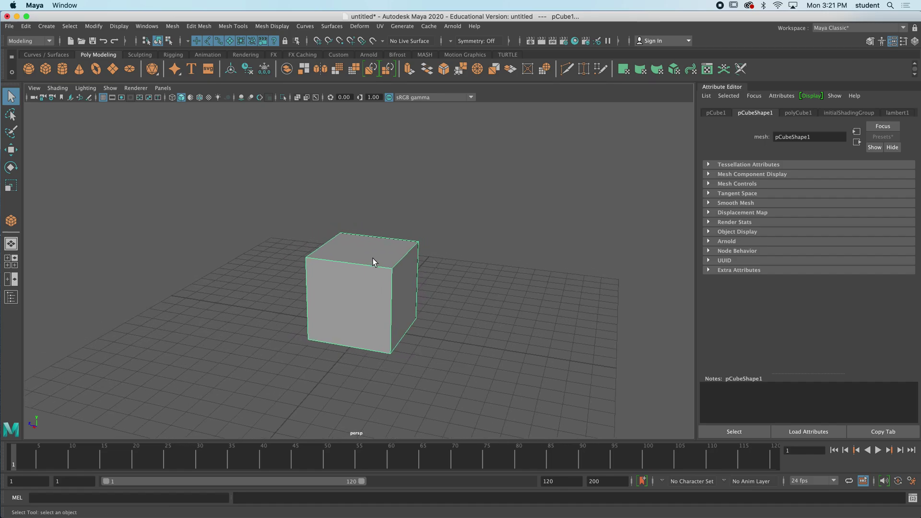
right_drag(375, 256, 373, 281)
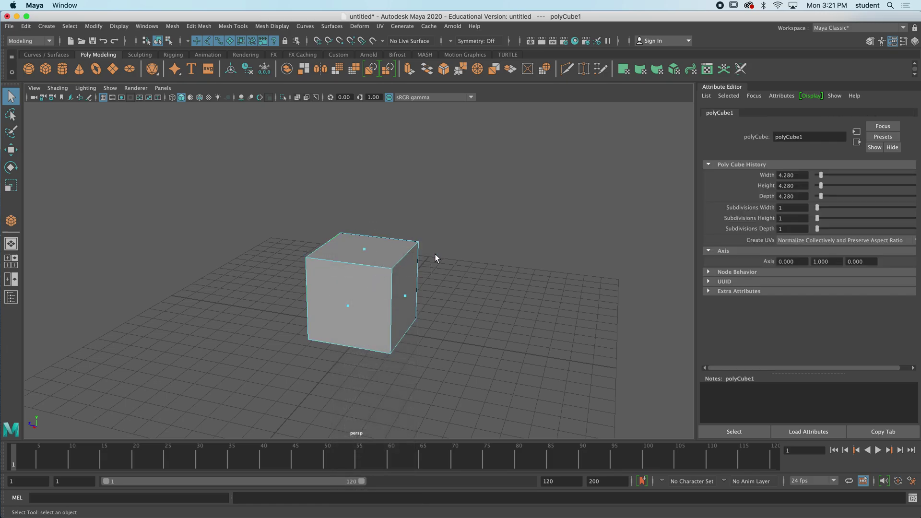
mouse_move(486, 251)
alt+mouse_down()
mouse_move(444, 251)
mouse_move(481, 250)
mouse_move(487, 264)
mouse_move(477, 264)
alt+mouse_up()
click(363, 253)
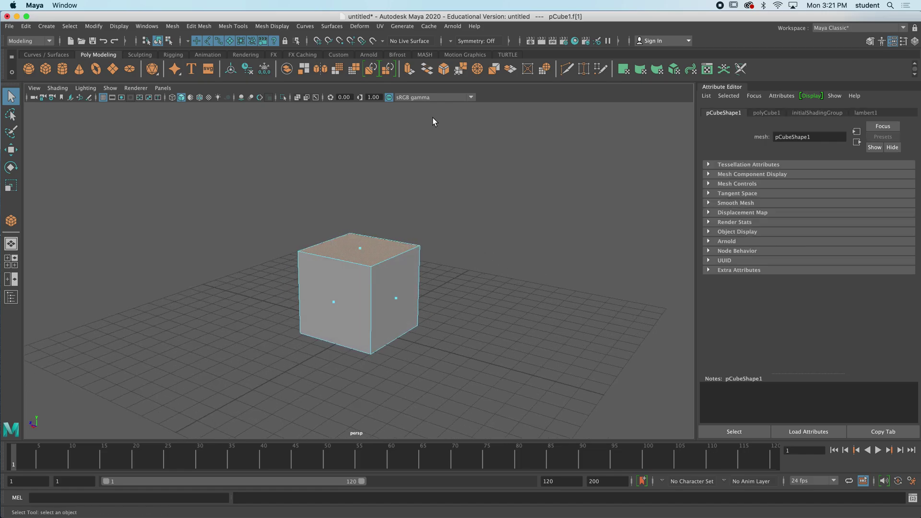
Extrude the top face 1.481 upward and scale it to 0.720 × 0.654 into a tapered cap.
click(409, 70)
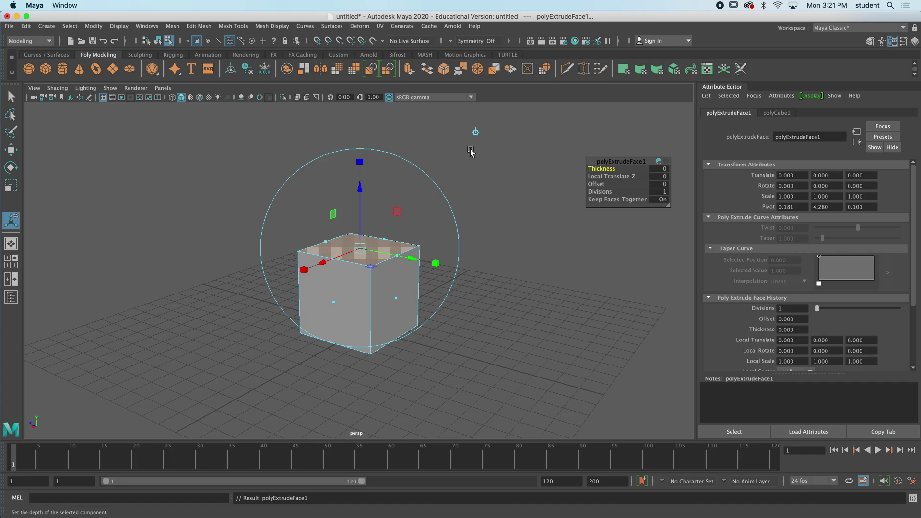
alt+middle_drag(464, 162, 498, 222)
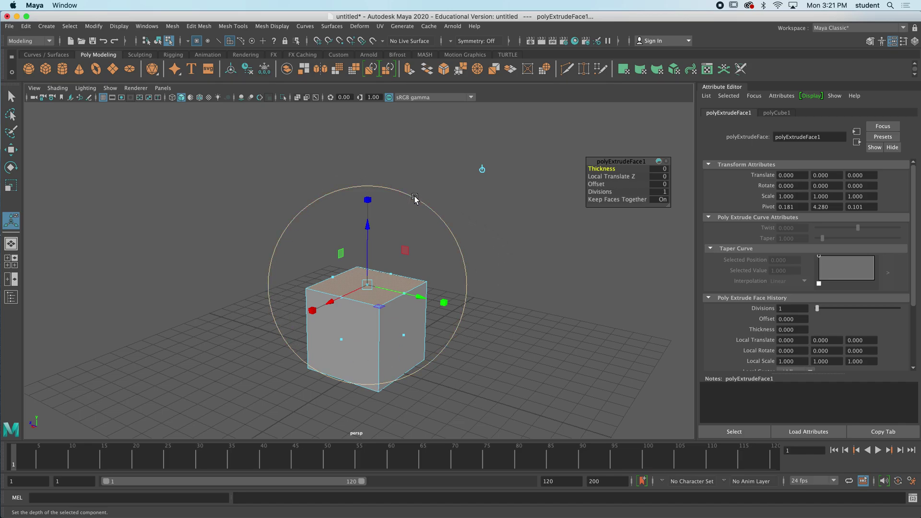
drag(415, 199, 457, 245)
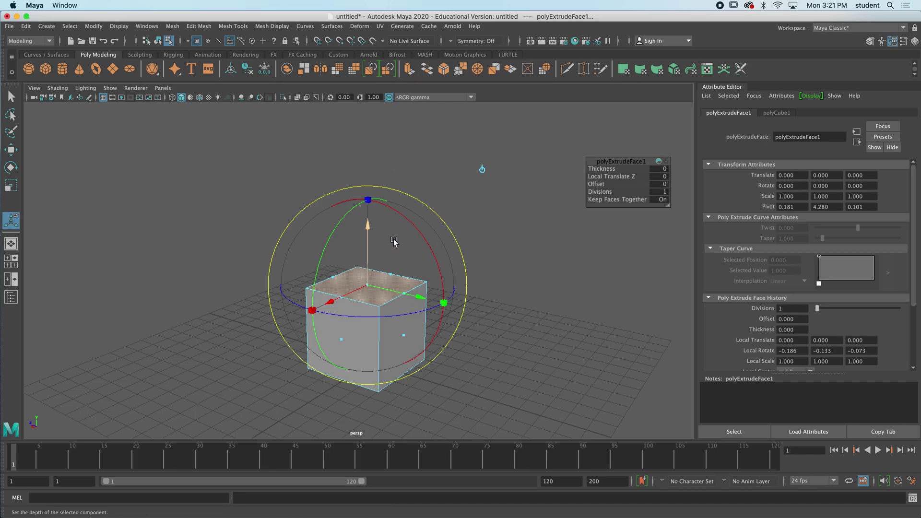
drag(369, 225, 369, 186)
alt+drag(508, 232, 487, 243)
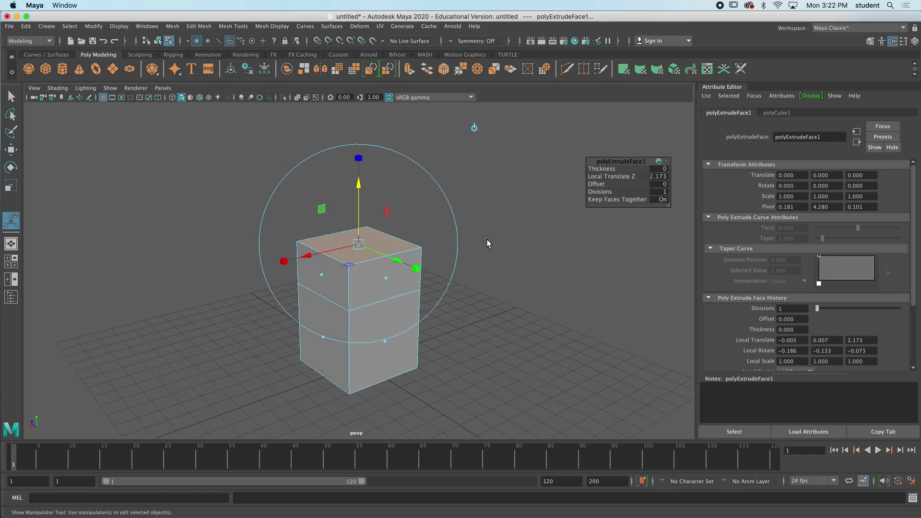
mouse_move(413, 263)
alt+mouse_down()
mouse_move(437, 268)
mouse_move(406, 259)
alt+mouse_up()
drag(303, 264, 363, 261)
mouse_move(379, 188)
mouse_down()
mouse_move(379, 262)
mouse_move(380, 197)
mouse_up()
alt+drag(459, 219, 425, 218)
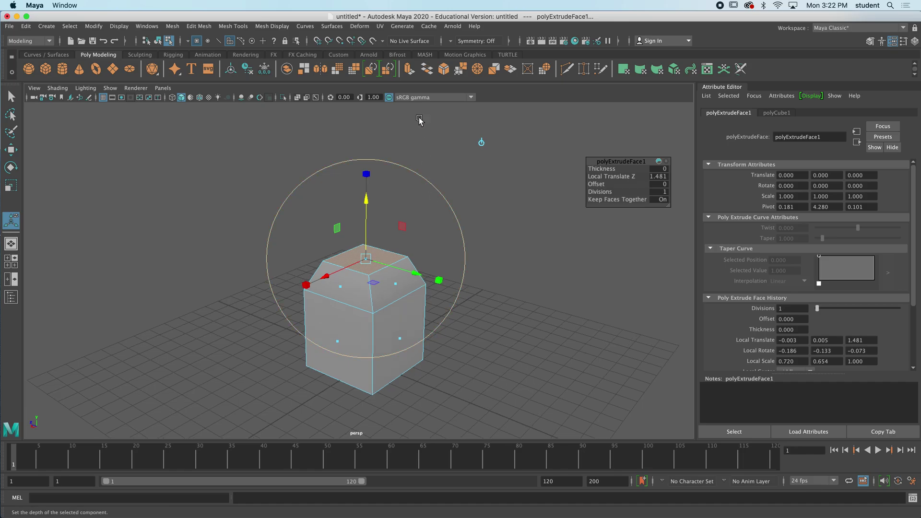
Extrude the cap's top face again and narrow it into a smaller tapered section.
click(412, 72)
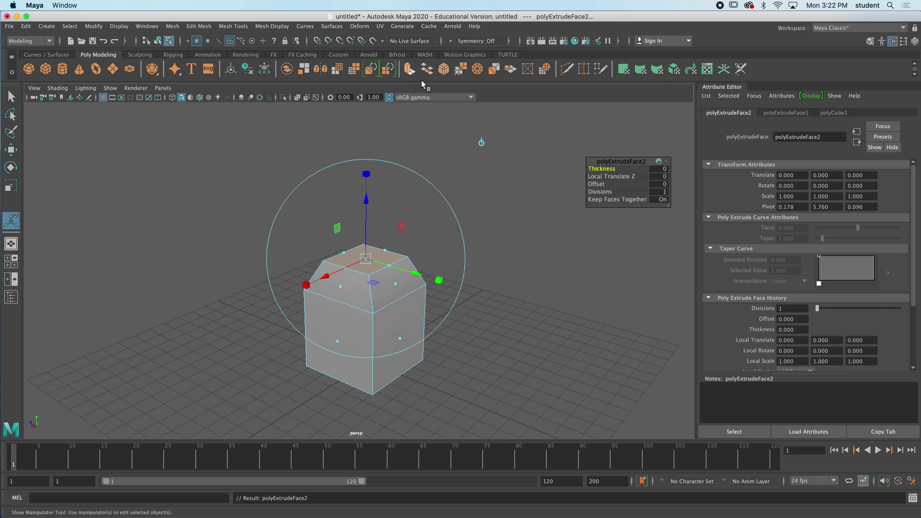
alt+drag(531, 246, 505, 236)
drag(363, 200, 354, 239)
mouse_move(480, 241)
alt+mouse_down()
mouse_move(452, 242)
mouse_move(484, 246)
alt+mouse_up()
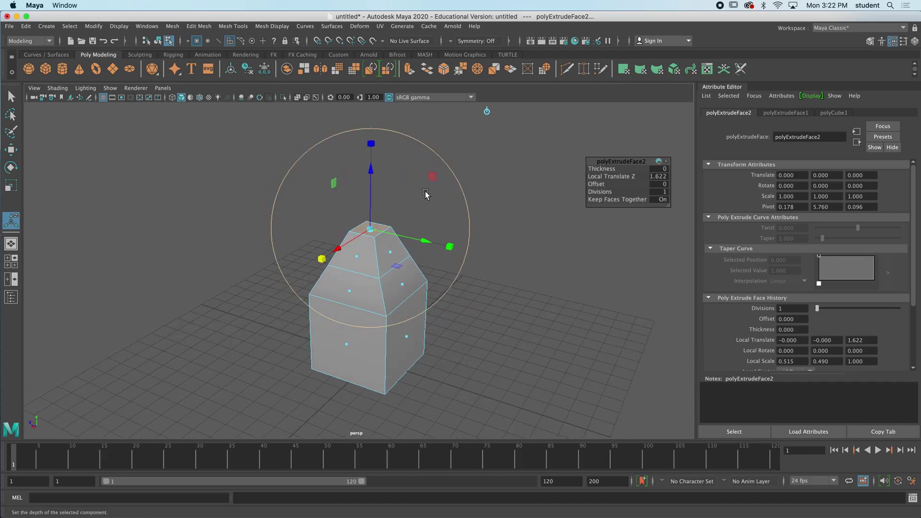
Extrude the top a third time, stretching it up into a tall thin neck.
click(410, 72)
drag(370, 144, 373, 82)
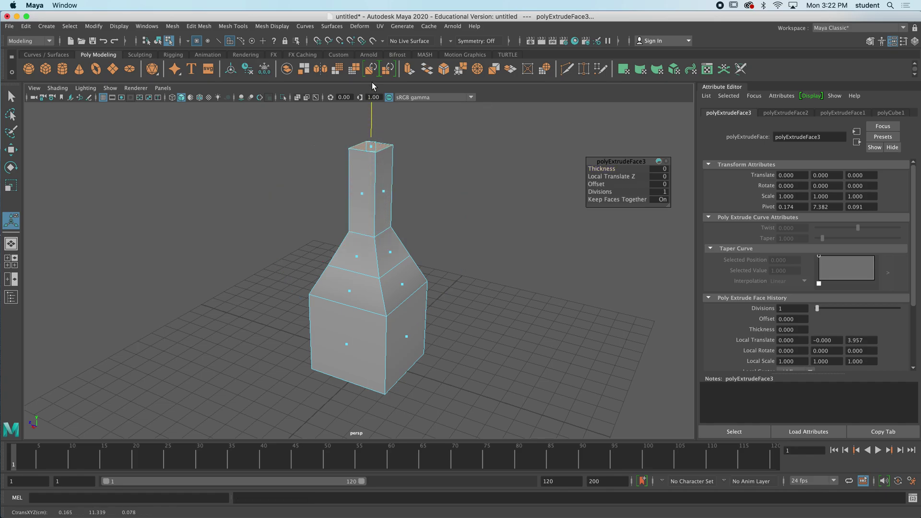
alt+drag(475, 242, 510, 238)
alt+middle_drag(510, 237, 506, 252)
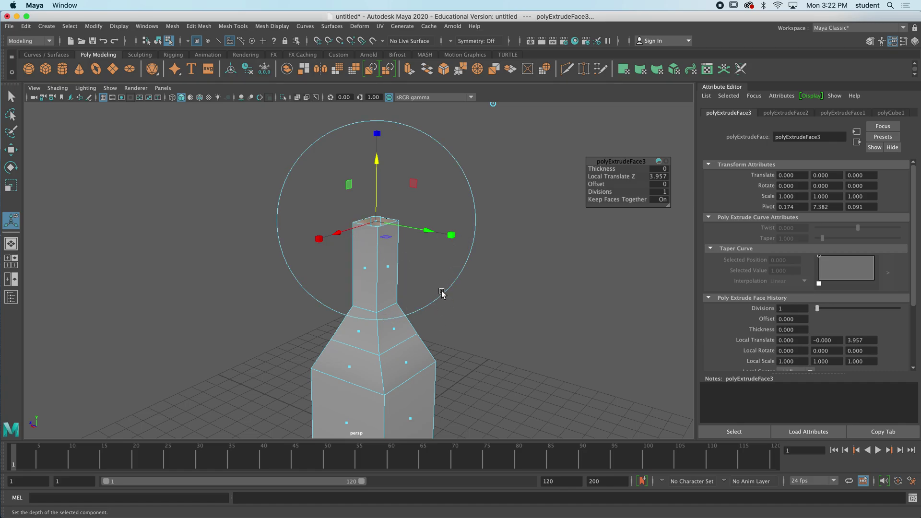
alt+drag(442, 297, 428, 275)
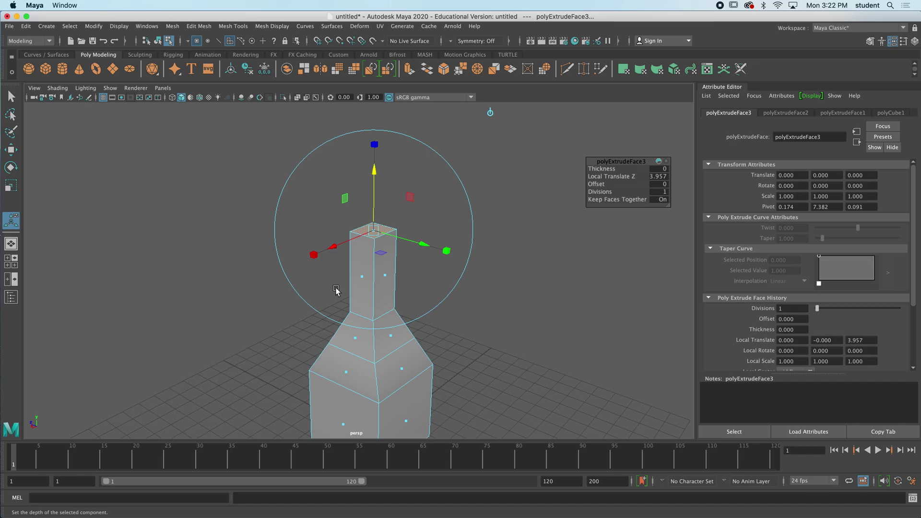
drag(373, 233, 335, 238)
Undo the neck's sideways shift, raise it to 4.29 and scale its top to 0.500 × 0.500.
key(ctrl+z)
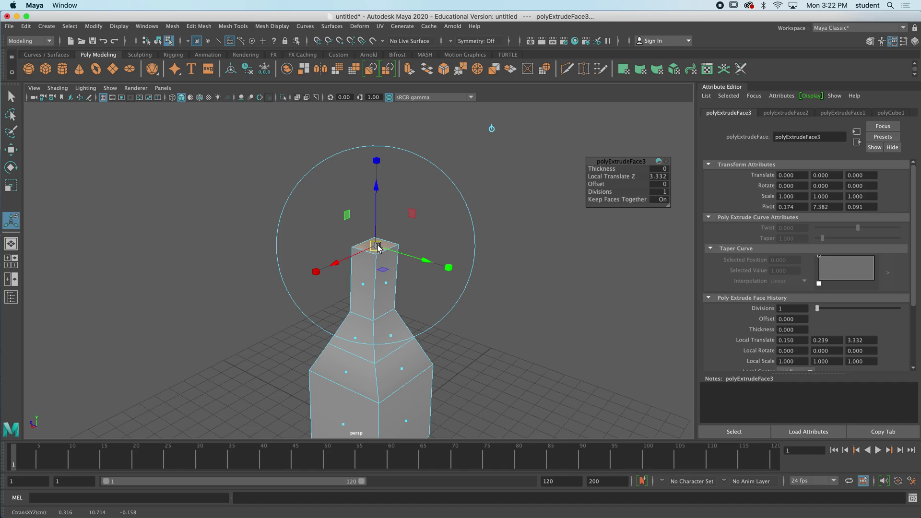
mouse_move(374, 174)
mouse_down()
mouse_move(374, 197)
mouse_move(372, 163)
mouse_up()
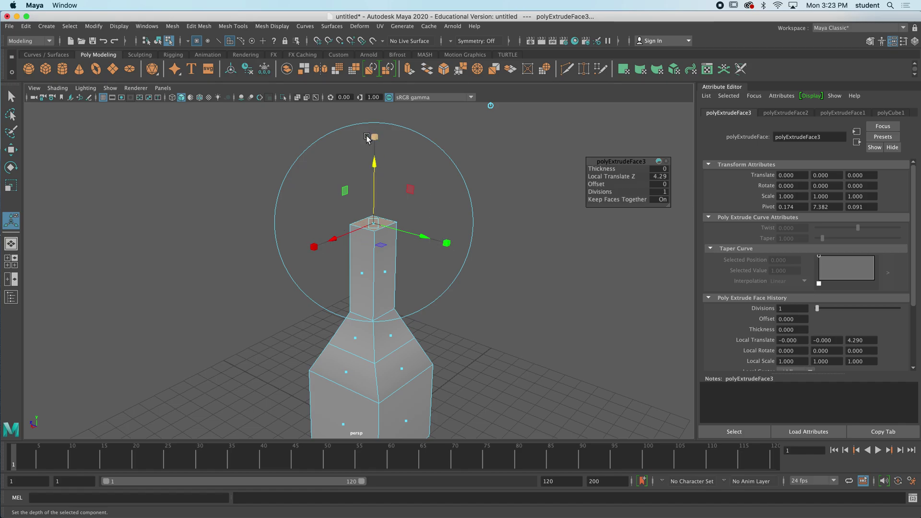
click(375, 138)
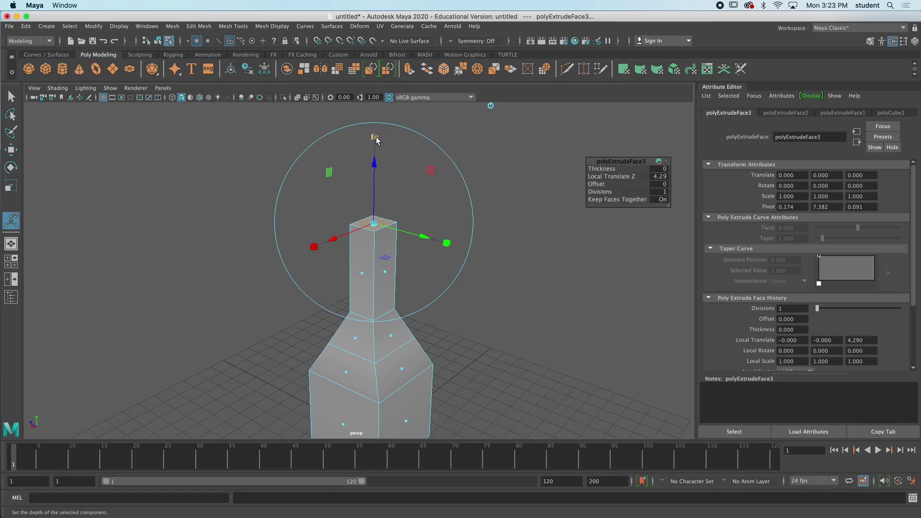
click(377, 138)
drag(376, 138, 375, 142)
drag(447, 243, 415, 234)
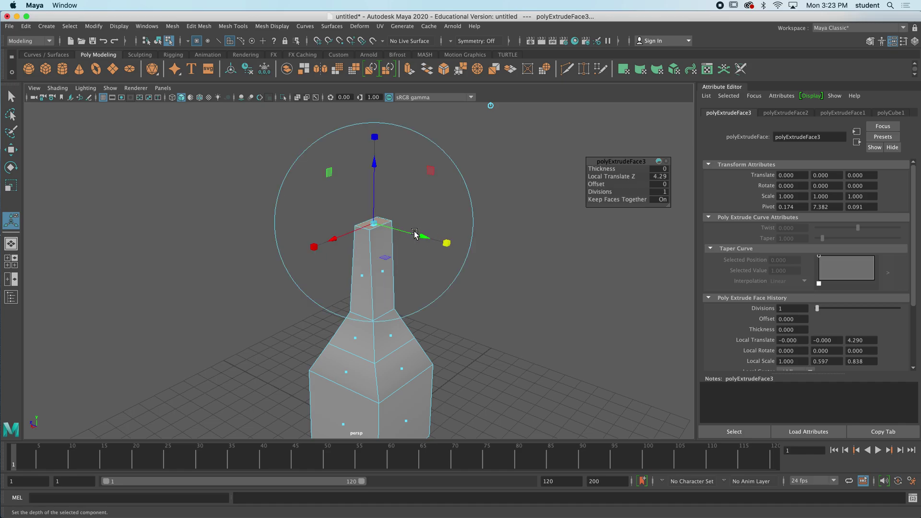
click(312, 245)
key(z)
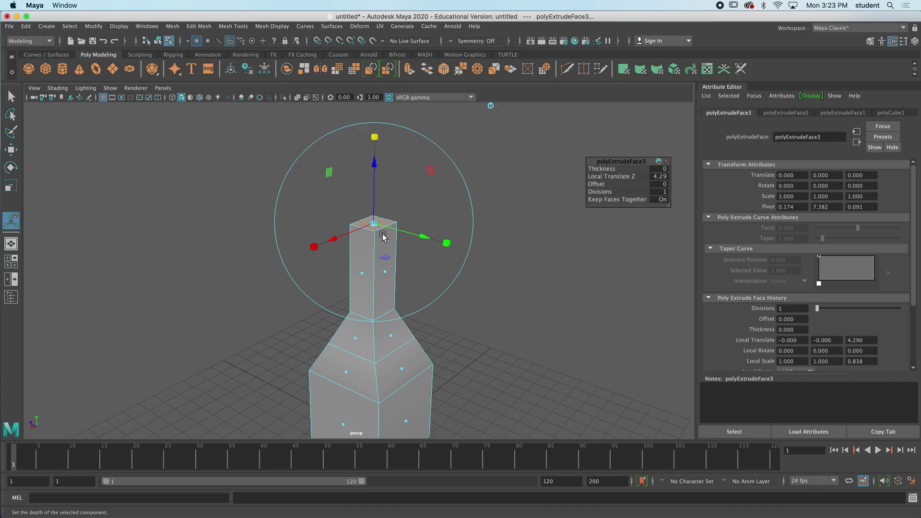
drag(375, 224, 360, 235)
alt+drag(411, 288, 401, 344)
Extrude the selected base side faces outward with Ctrl+E and taper their ends.
click(393, 294)
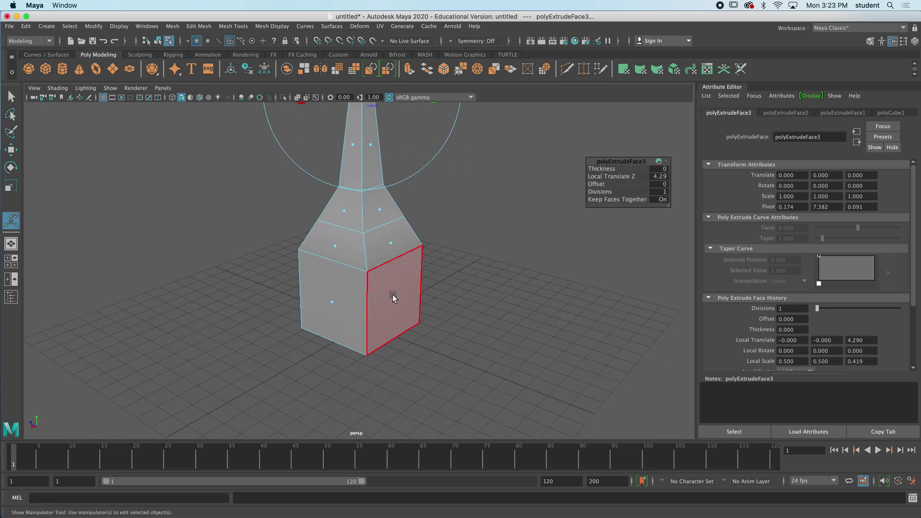
alt+drag(393, 294, 370, 288)
click(348, 287)
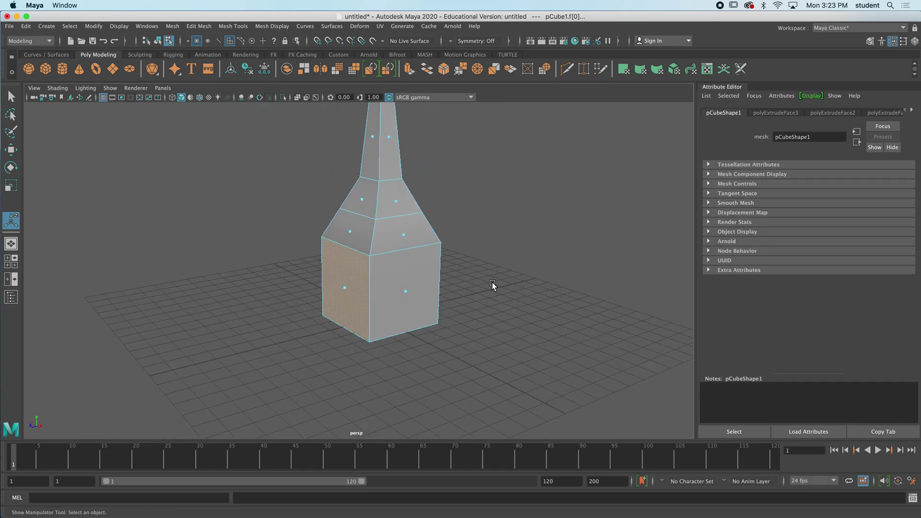
alt+drag(494, 288, 444, 289)
key(ctrl+e)
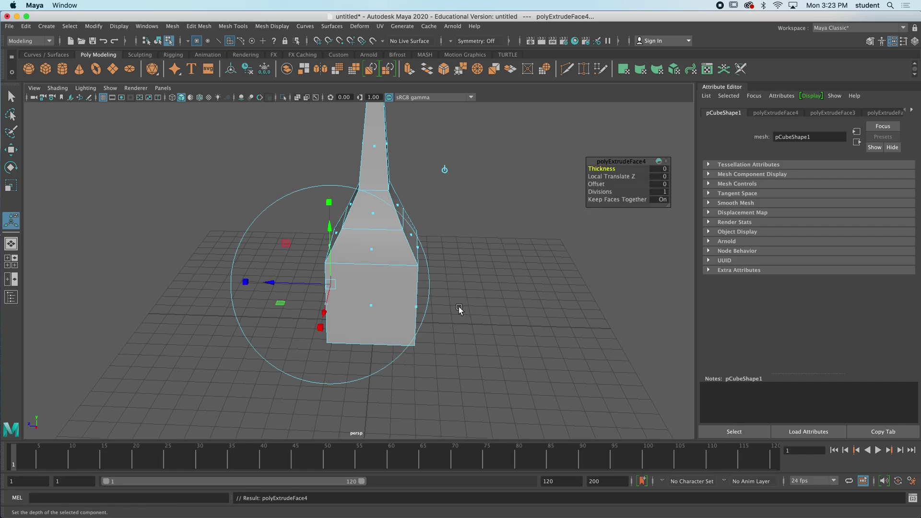
drag(306, 286, 189, 286)
alt+drag(248, 304, 199, 283)
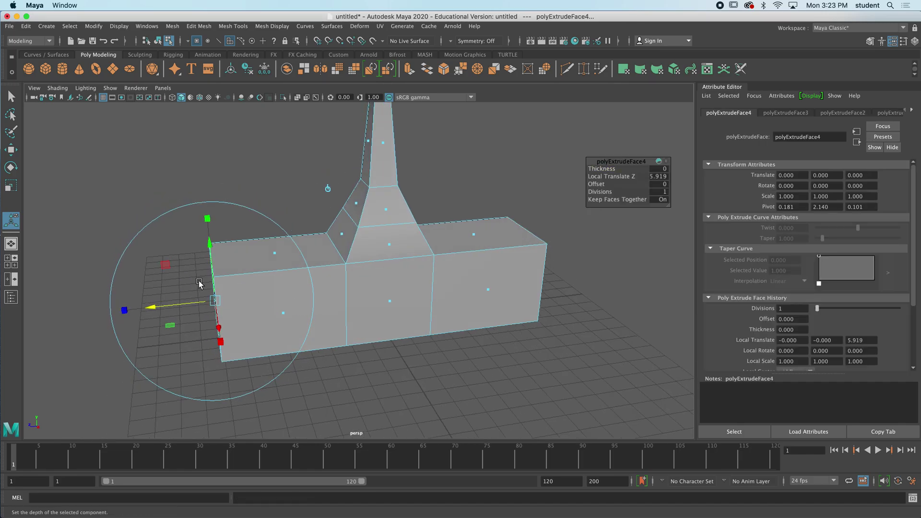
drag(125, 315, 329, 302)
key(ctrl+e)
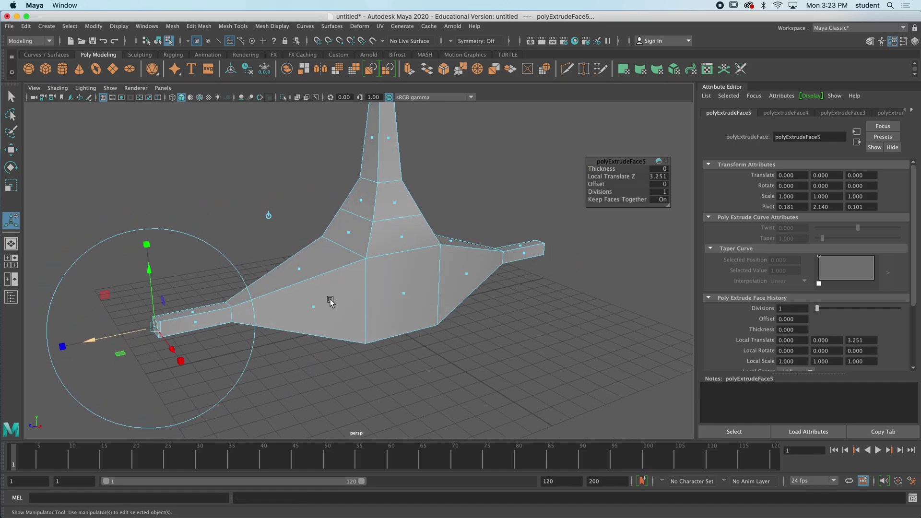
Extrude another base side face outward twice, shrinking its end, then return to object mode.
click(403, 298)
alt+drag(510, 339, 388, 323)
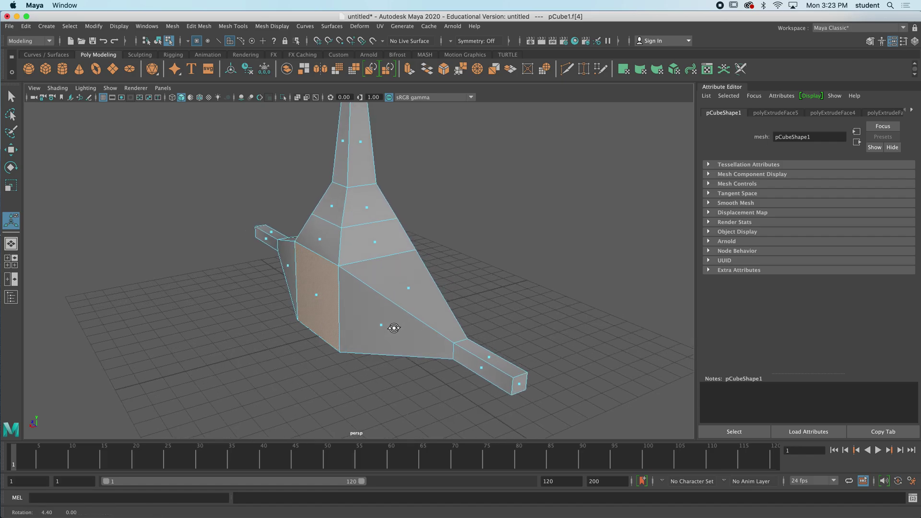
alt+drag(405, 282, 440, 303)
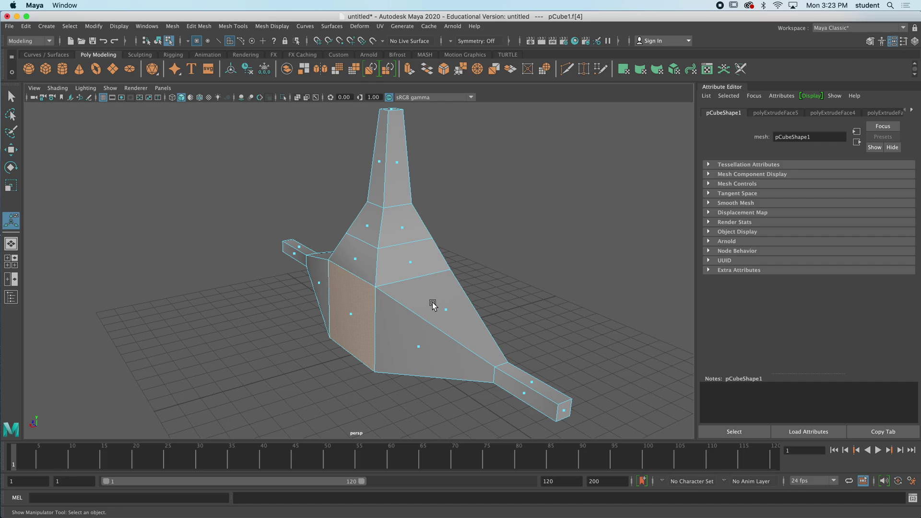
key(ctrl+e)
drag(308, 321, 213, 348)
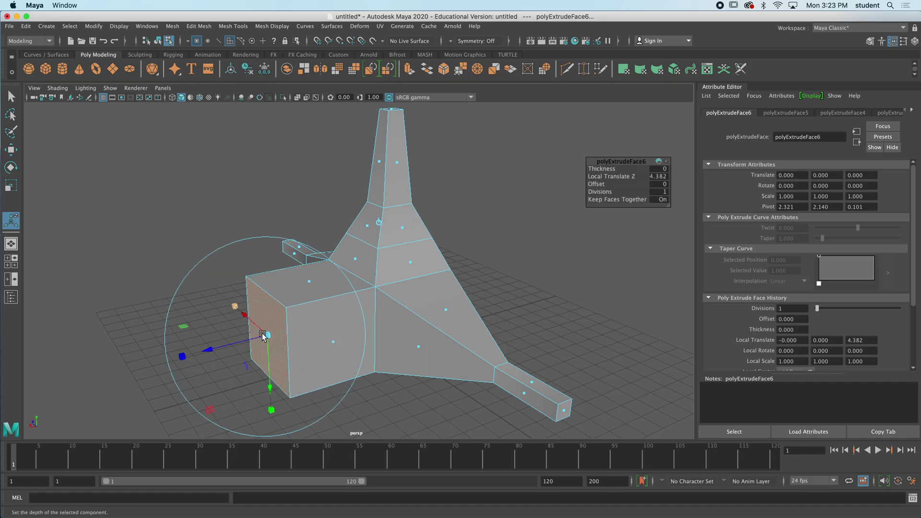
key(ctrl+e)
mouse_move(263, 335)
mouse_down()
mouse_move(186, 351)
mouse_move(303, 341)
mouse_move(268, 343)
mouse_up()
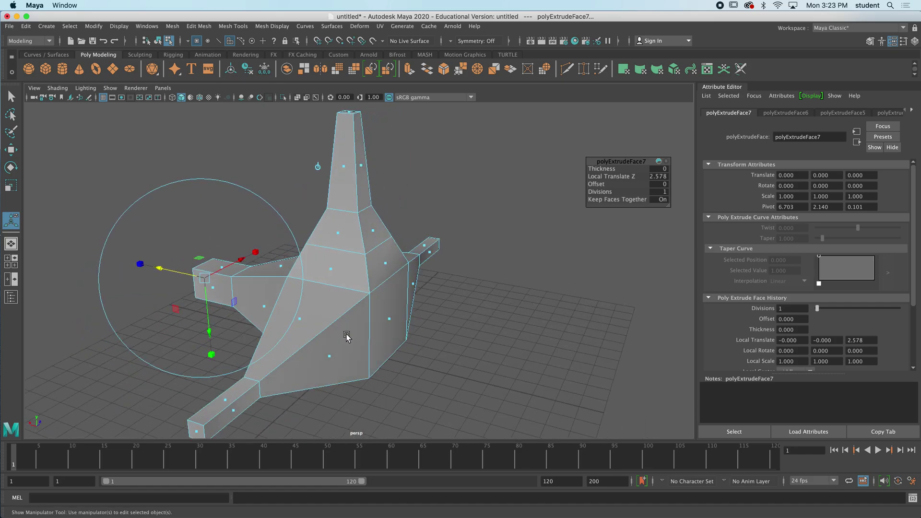
alt+drag(398, 316, 349, 284)
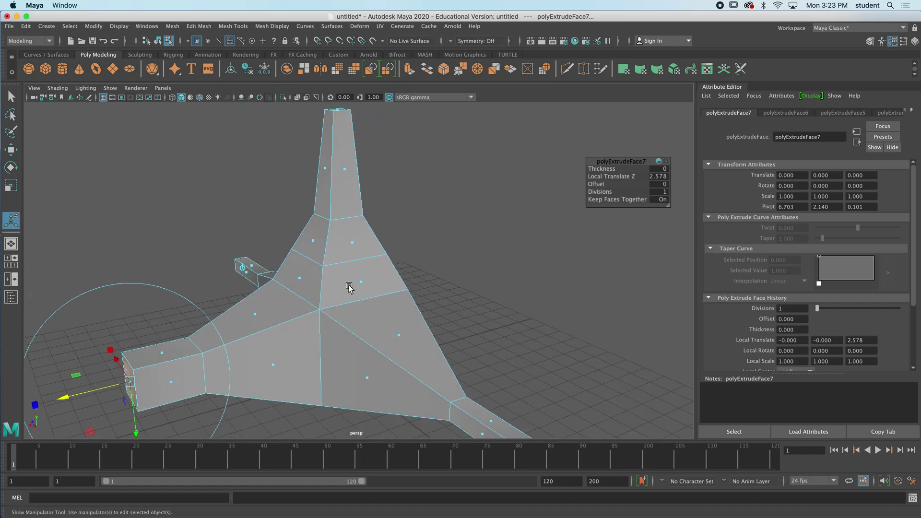
right_click(345, 256)
right_drag(352, 274, 393, 242)
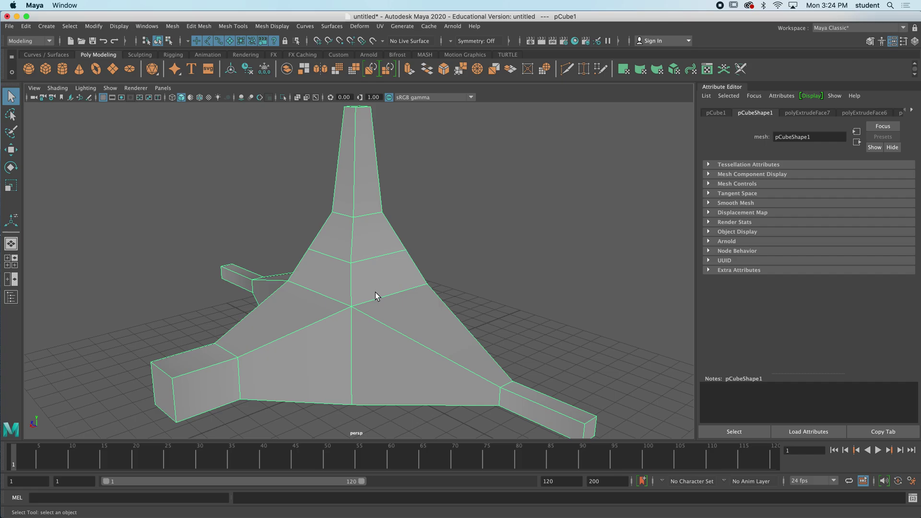
Delete the extruded mesh and draw a new polygon cube on the grid.
key(Delete)
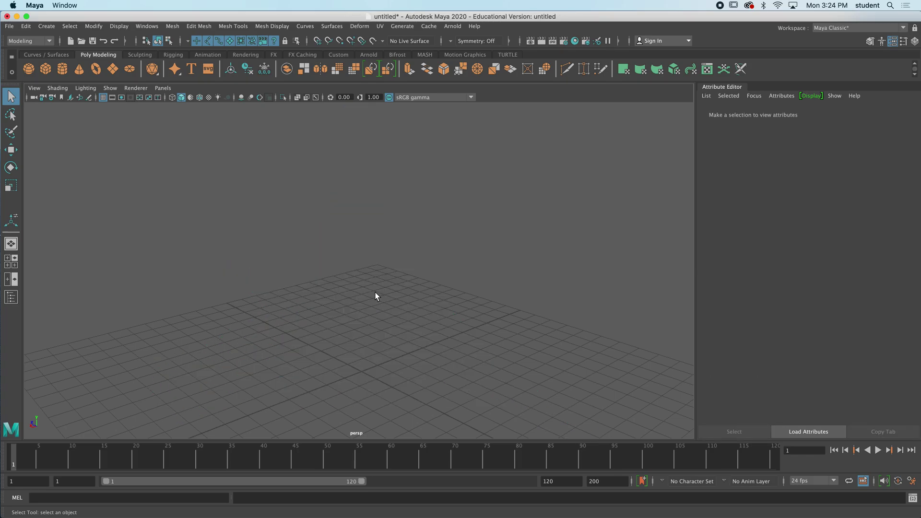
click(44, 68)
shift+drag(359, 360, 384, 381)
Select the new cube's top face and apply an extrude to it.
right_click(376, 253)
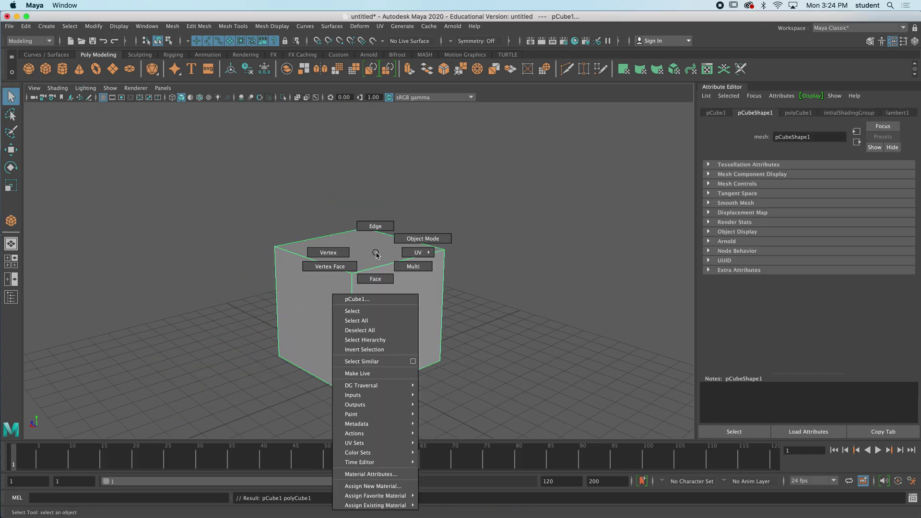
click(385, 279)
click(358, 247)
alt+middle_drag(406, 302, 369, 296)
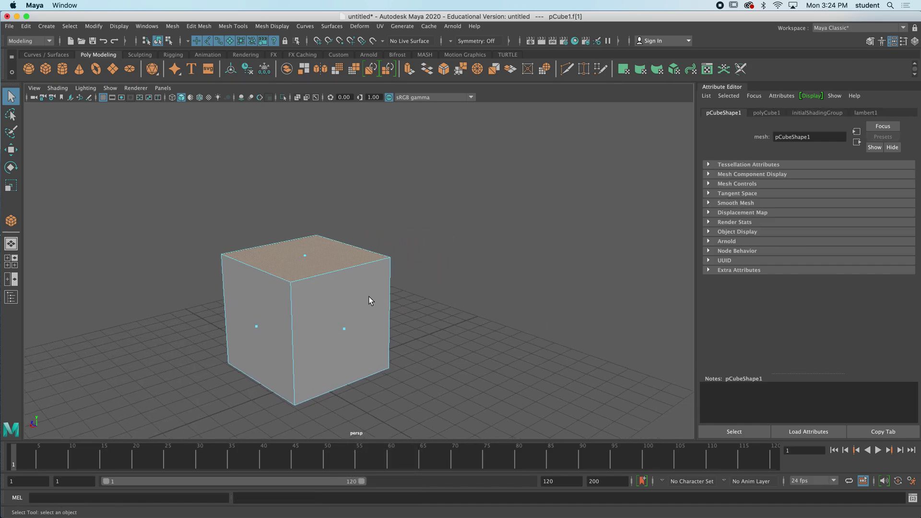
click(409, 70)
Raise the first extruded top section upward.
mouse_move(457, 261)
alt+mouse_down()
mouse_move(471, 284)
mouse_move(479, 273)
mouse_move(460, 250)
alt+mouse_up()
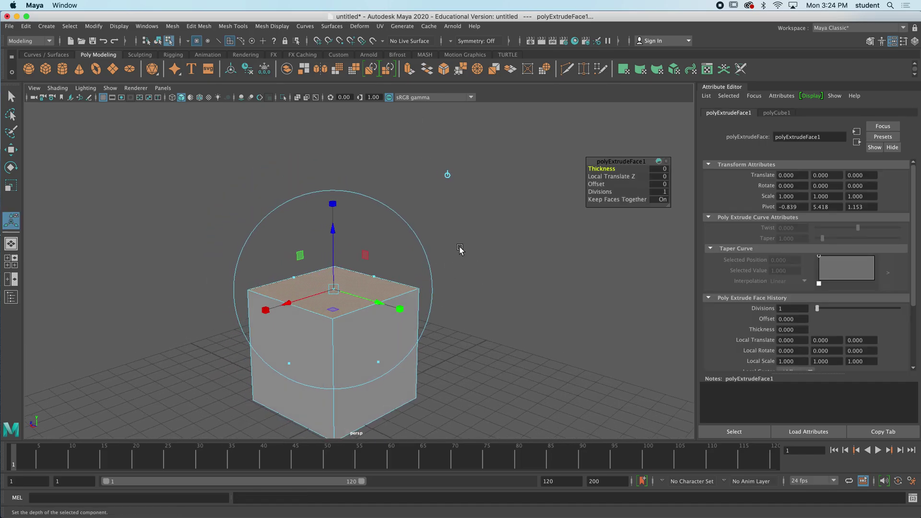
alt+drag(404, 294, 315, 284)
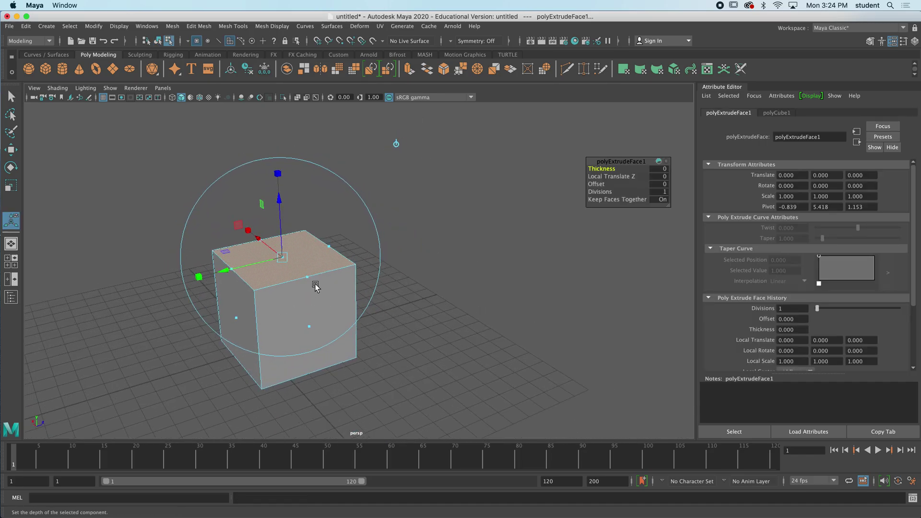
scroll(306, 283, up, 5)
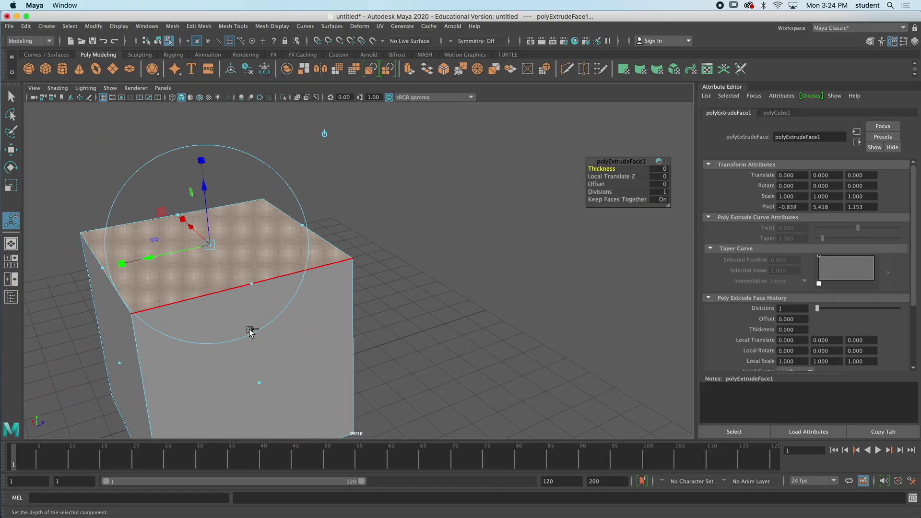
drag(205, 192, 218, 77)
Reselect the column's top face and extrude it a second time.
alt+drag(263, 228, 446, 206)
click(462, 192)
alt+drag(539, 242, 547, 305)
click(344, 182)
alt+middle_drag(548, 188, 503, 231)
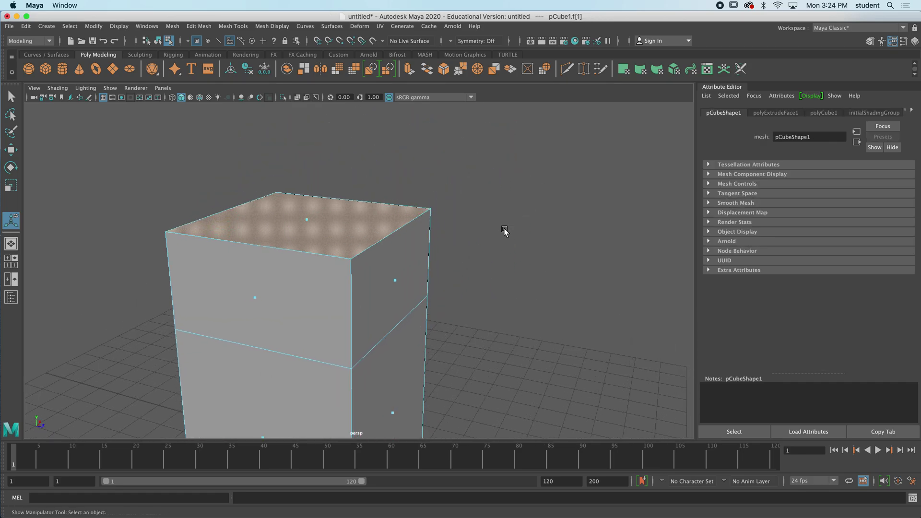
click(409, 70)
alt+middle_drag(510, 192, 517, 235)
click(492, 255)
alt+drag(539, 268, 586, 302)
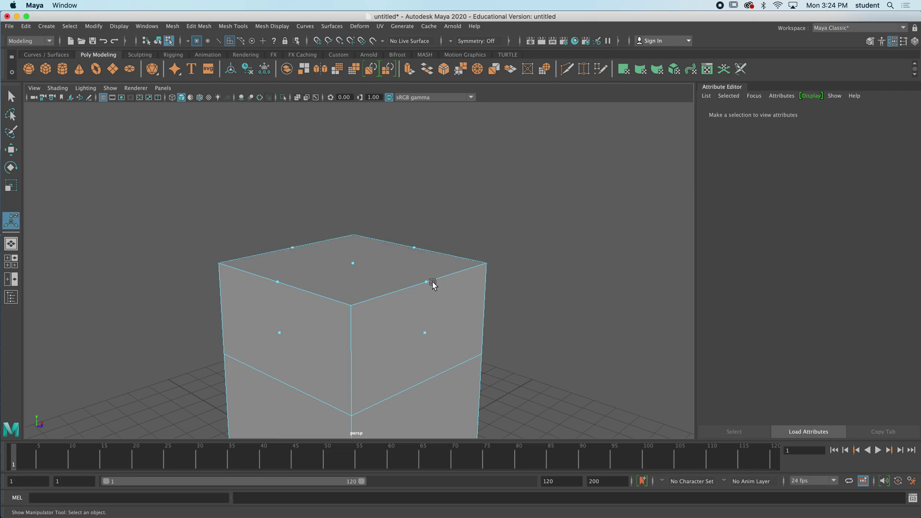
click(354, 264)
alt+middle_drag(567, 267, 540, 279)
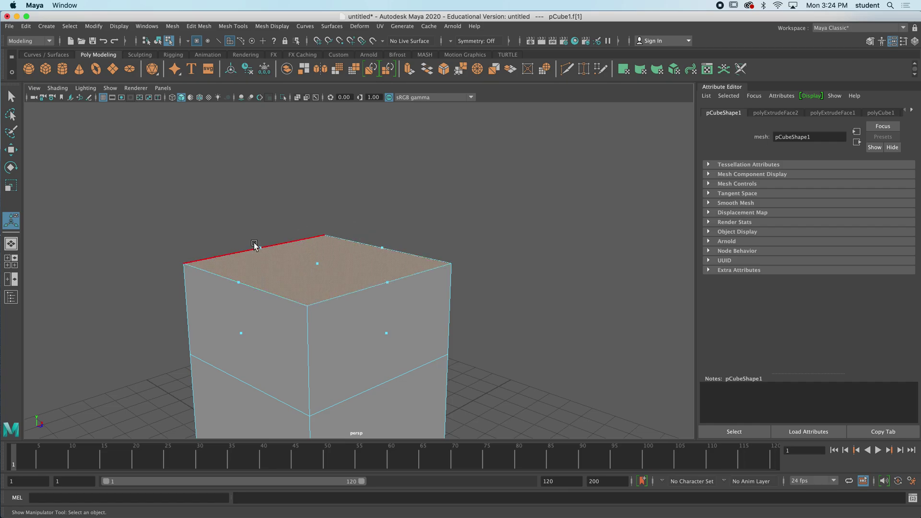
Extrude the top once more, raising it to 3.209, and inspect the column.
click(409, 69)
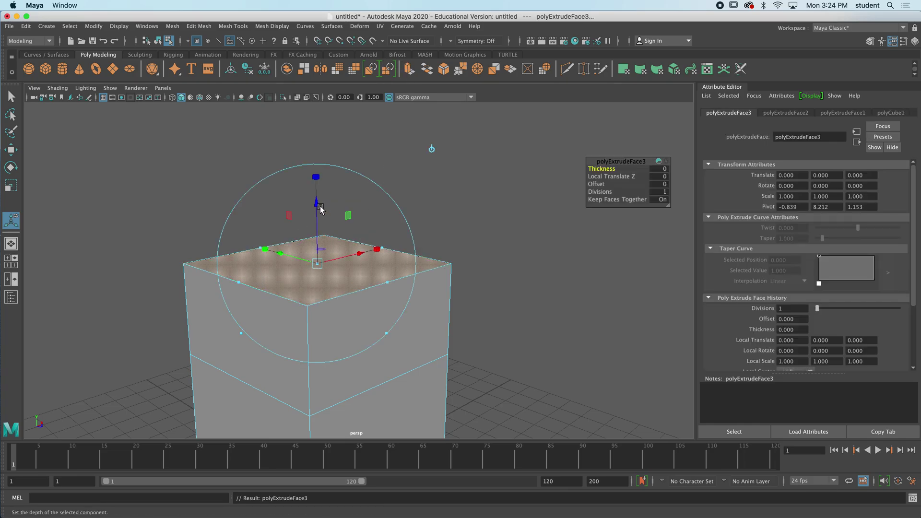
drag(317, 201, 313, 105)
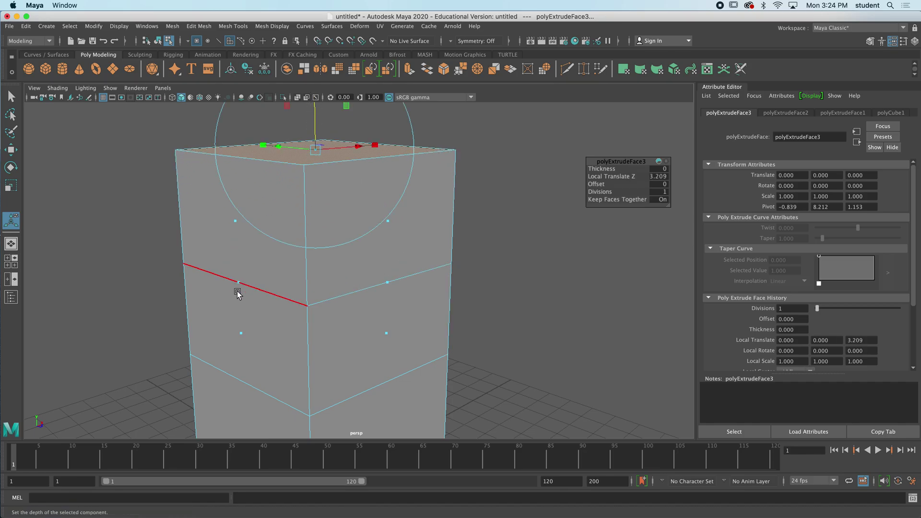
mouse_move(238, 293)
alt+mouse_down()
mouse_move(325, 298)
mouse_move(241, 294)
alt+mouse_up()
scroll(353, 289, down, 5)
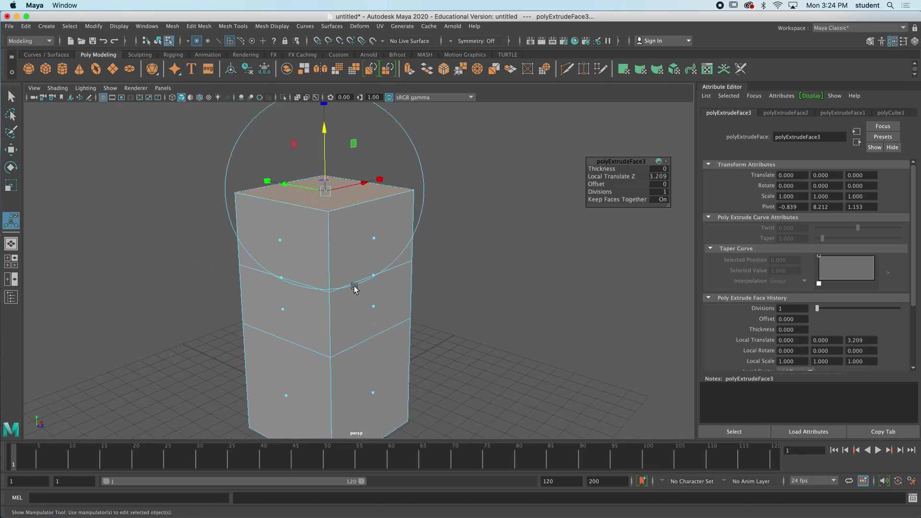
alt+drag(355, 288, 344, 264)
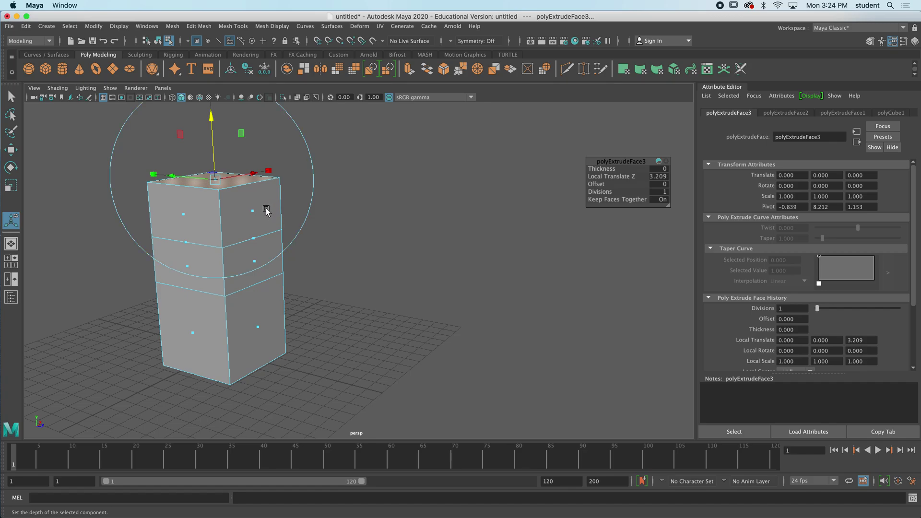
click(45, 68)
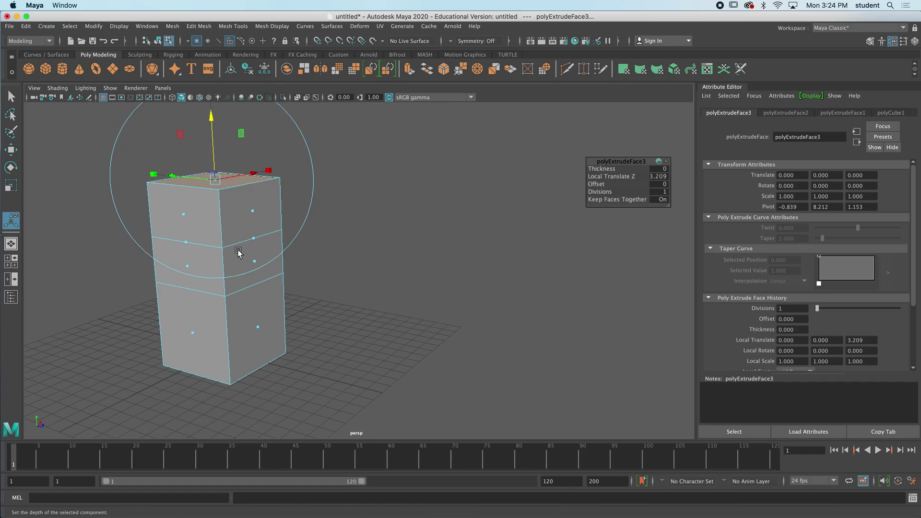
Place a small cube beside the column and Shift-drag a copy to its right.
click(391, 343)
click(12, 151)
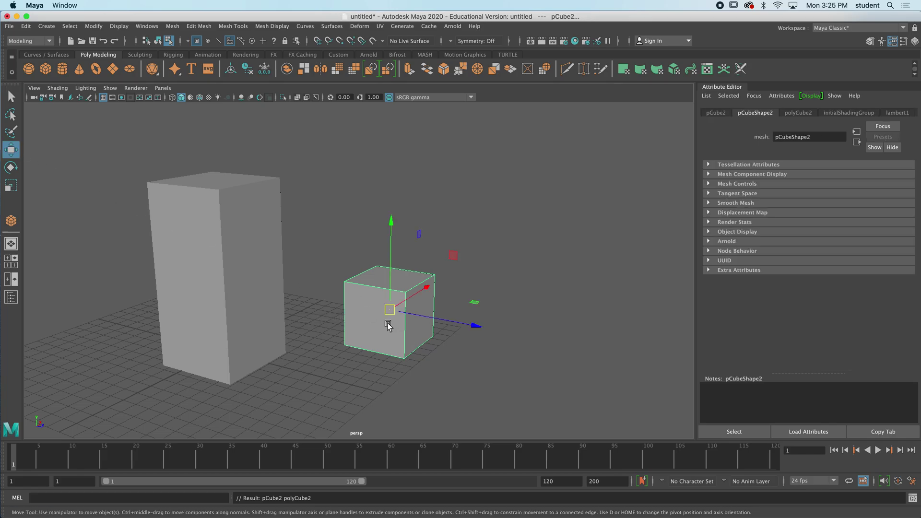
shift+drag(476, 326, 578, 350)
alt+drag(485, 368, 401, 323)
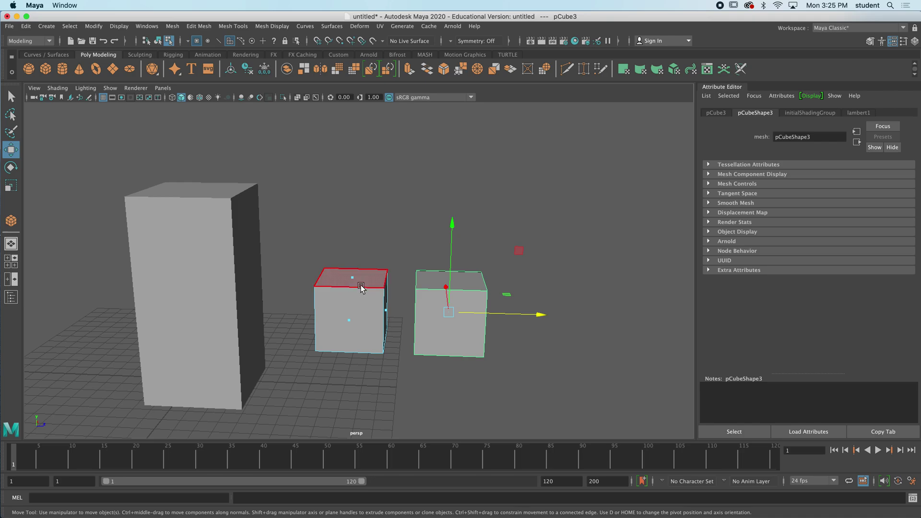
right_drag(368, 289, 412, 246)
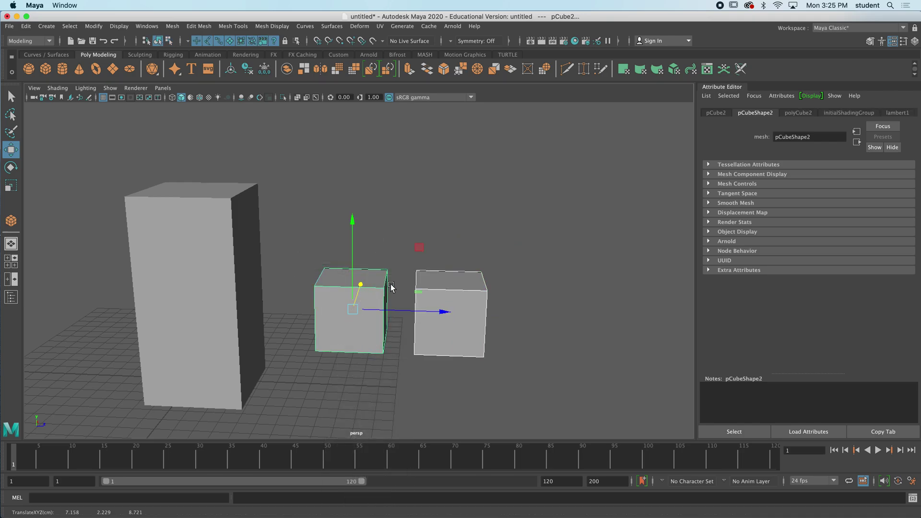
Extrude the right-hand cube's top face in place without moving it, then deselect.
click(465, 293)
right_drag(475, 256, 472, 284)
click(449, 287)
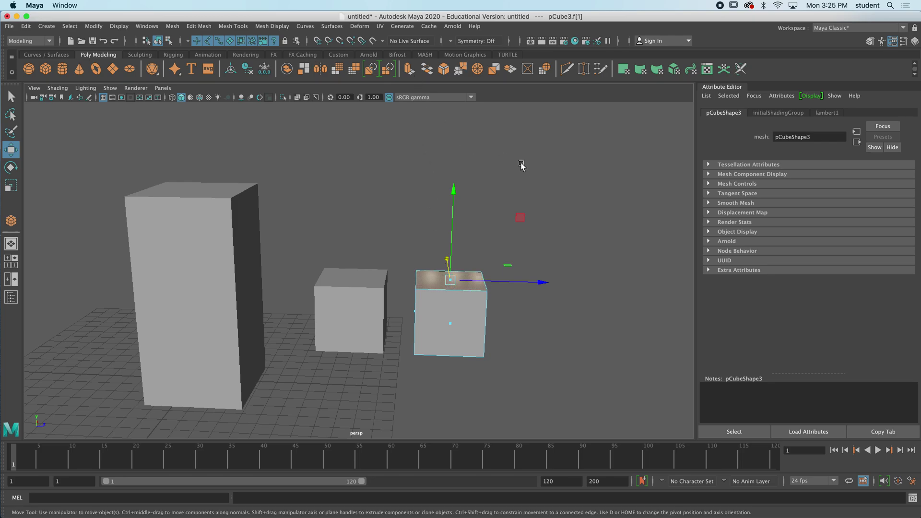
key(ctrl+e)
click(497, 162)
alt+drag(499, 278, 354, 284)
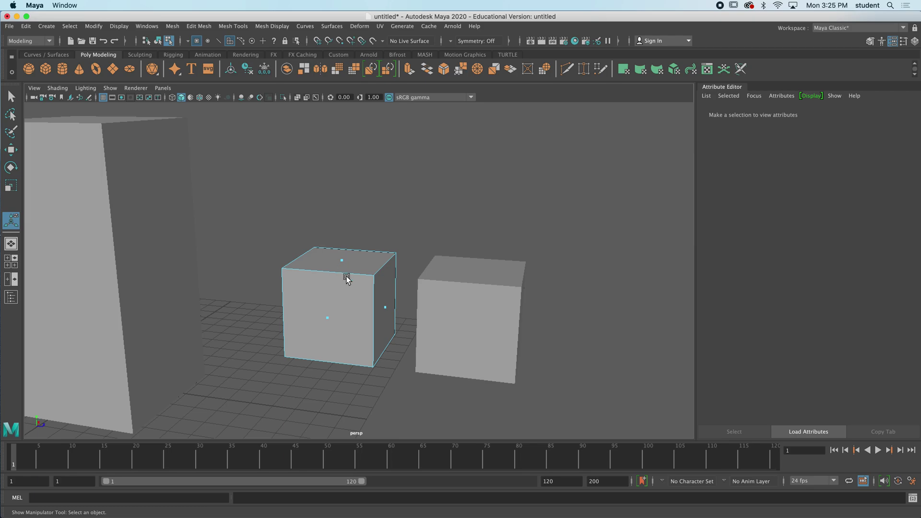
Smooth-preview the middle cube and the cup with the 3 key.
right_drag(353, 271, 401, 241)
key(3)
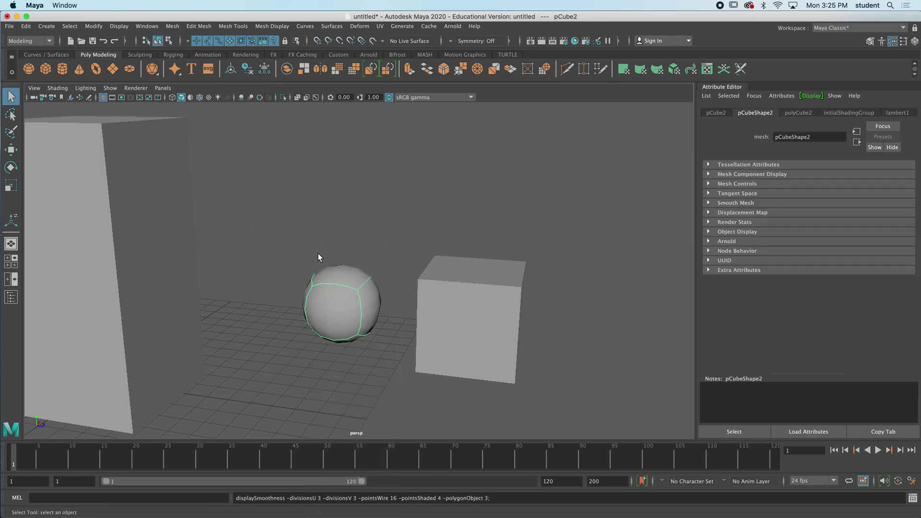
alt+drag(284, 240, 325, 288)
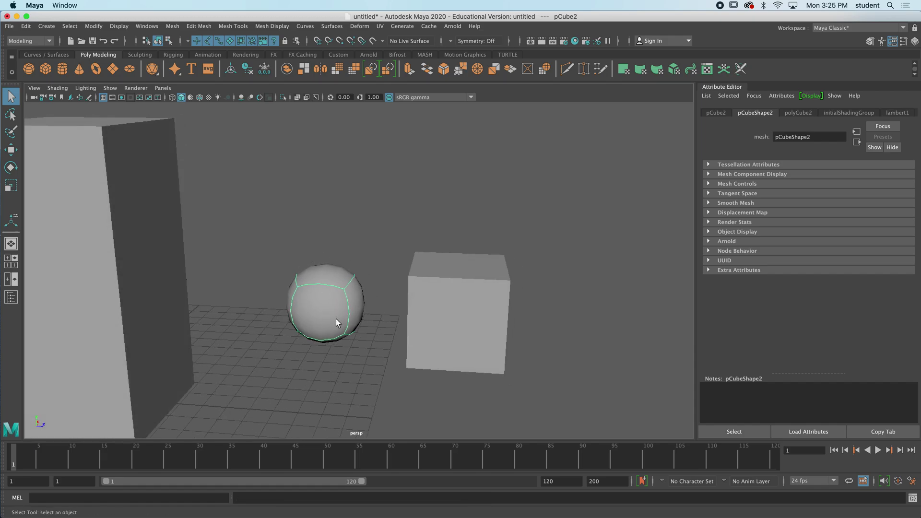
alt+drag(336, 322, 333, 293)
click(450, 289)
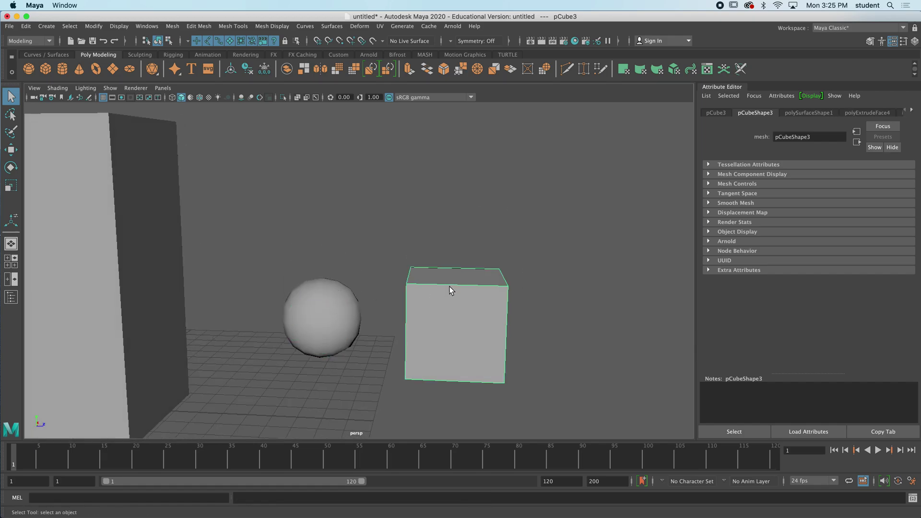
key(3)
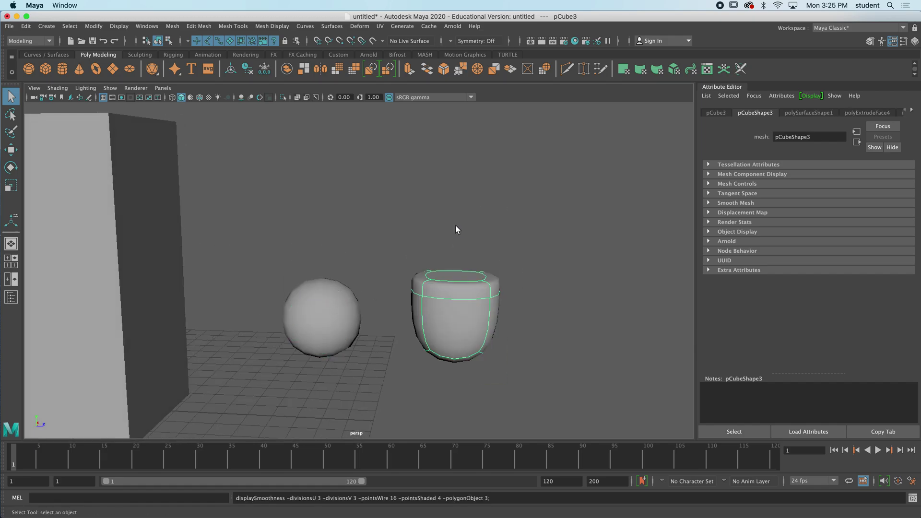
alt+drag(470, 229, 450, 234)
Marquee-select and delete the sphere, the cup and the tall box, clearing the grid.
click(194, 215)
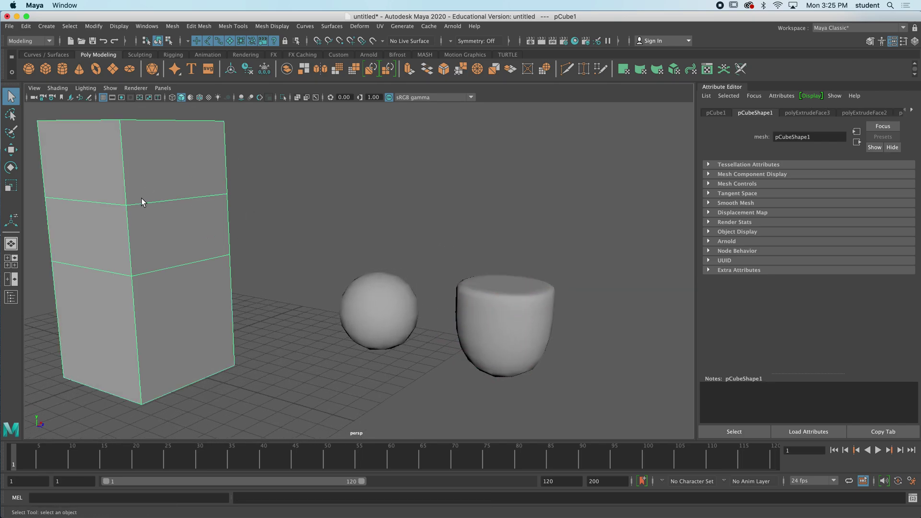
alt+drag(129, 151, 106, 115)
alt+drag(346, 273, 351, 251)
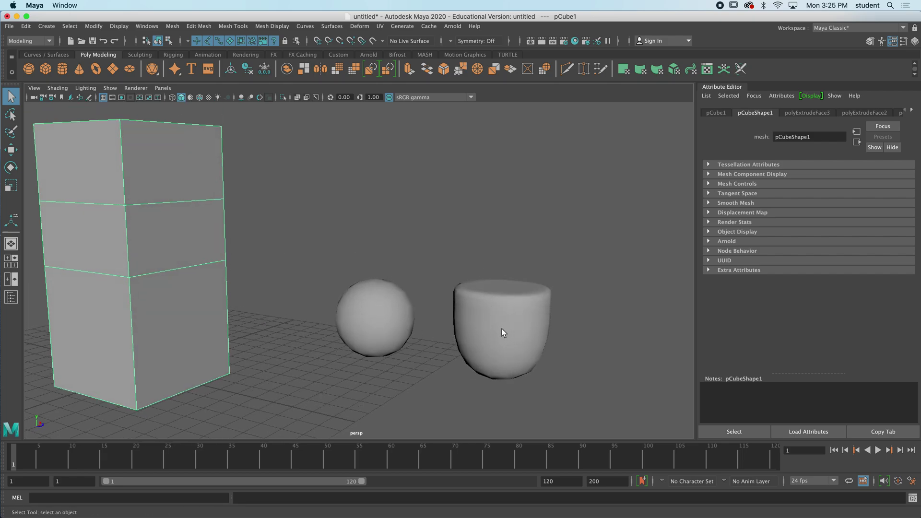
click(511, 324)
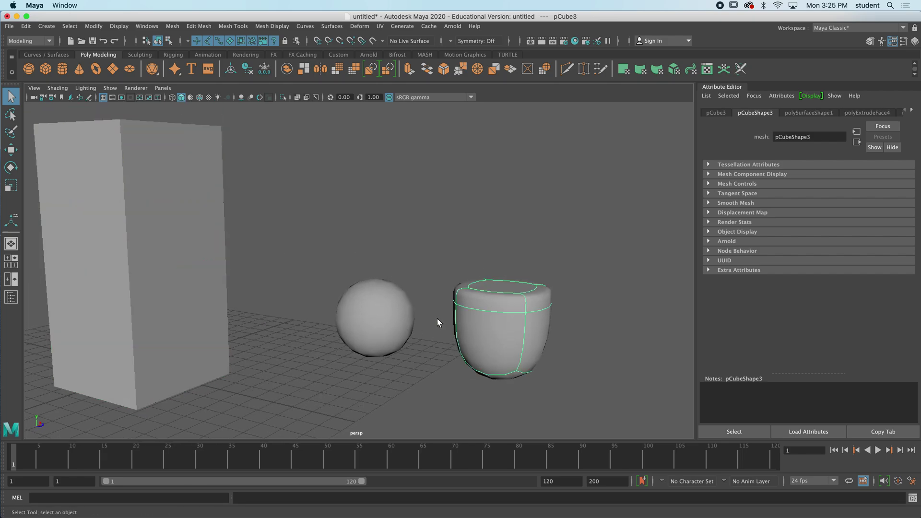
click(162, 244)
alt+middle_drag(162, 243, 240, 257)
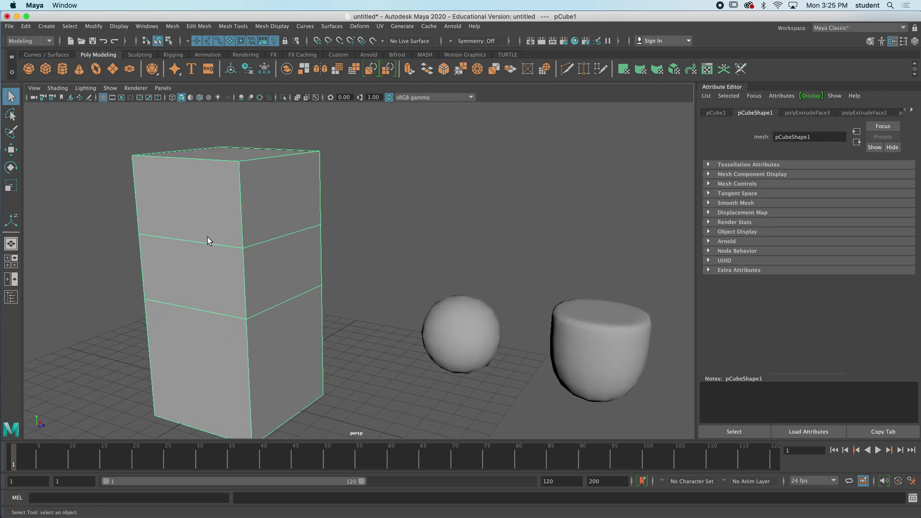
right_drag(218, 226, 223, 222)
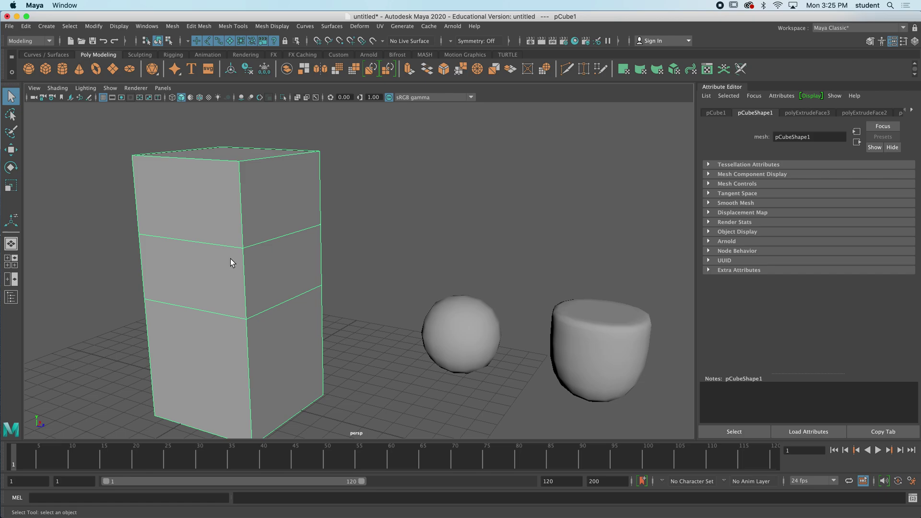
scroll(235, 258, down, 6)
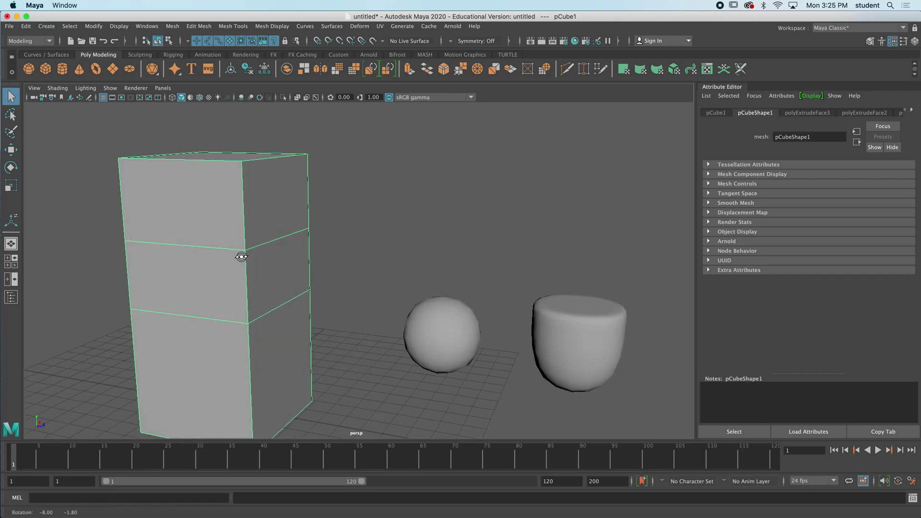
drag(390, 250, 486, 322)
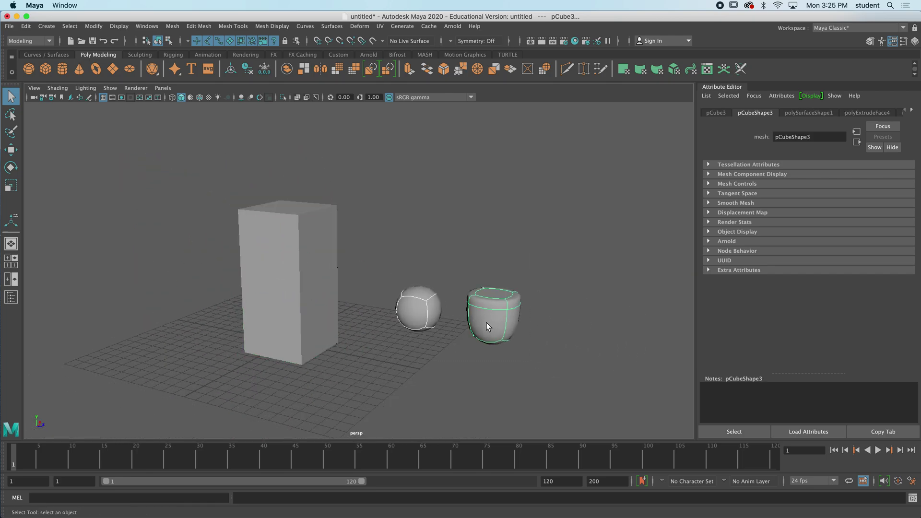
key(Delete)
drag(197, 177, 363, 355)
key(Delete)
click(48, 69)
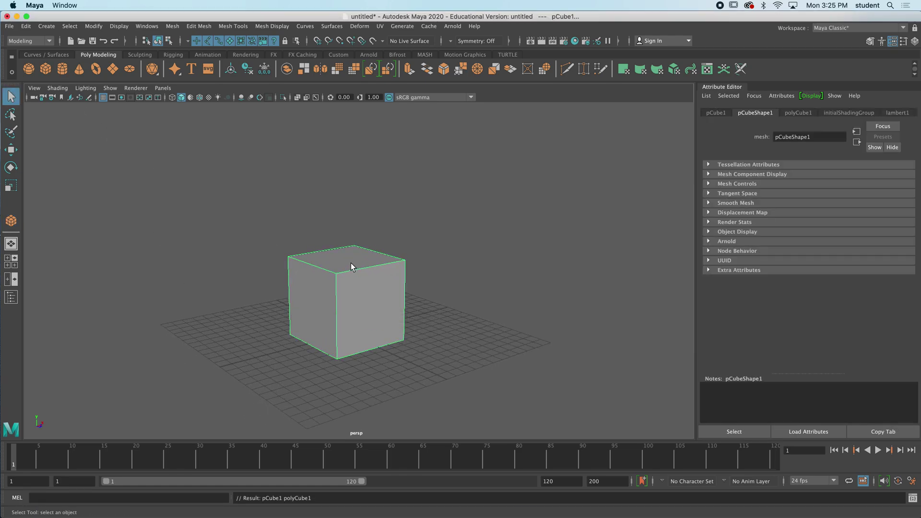
Select the new cube's top face and extrude it upward as a trial.
right_drag(350, 263, 350, 280)
click(344, 260)
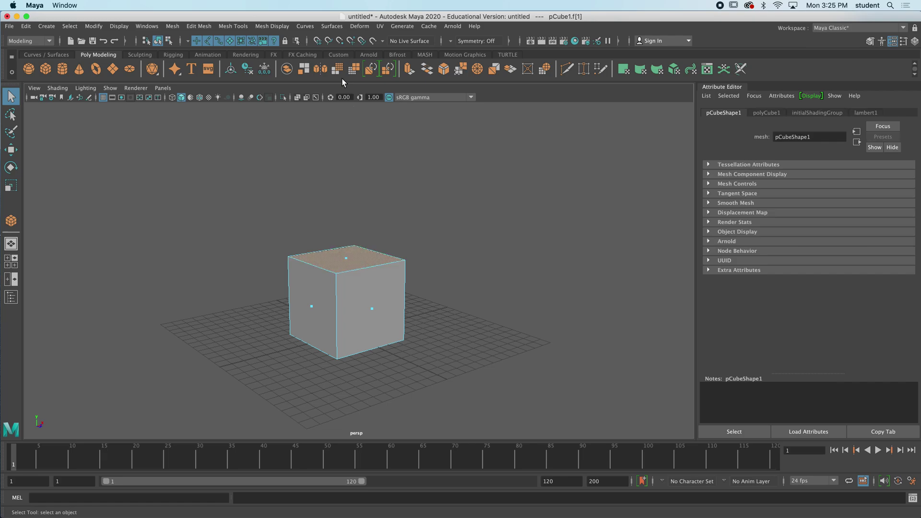
click(411, 68)
drag(351, 201, 347, 127)
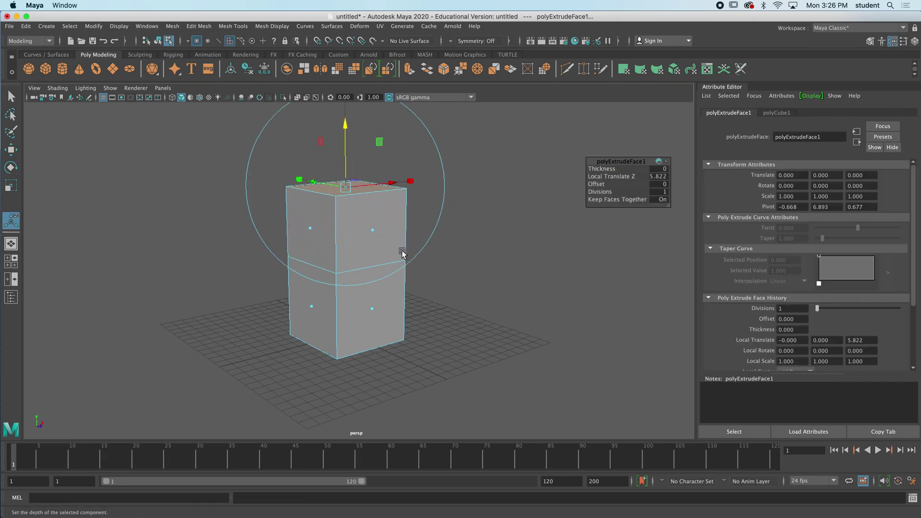
alt+drag(418, 218, 393, 216)
alt+middle_drag(392, 216, 371, 267)
scroll(385, 239, up, 6)
scroll(374, 251, down, 3)
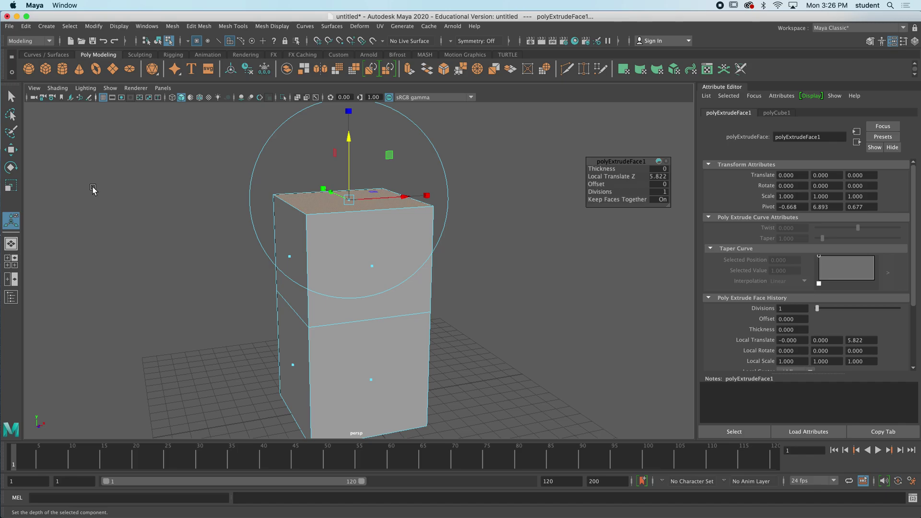
Undo the extrusion and face selection, returning the plain cube to object mode.
key(ctrl+z)
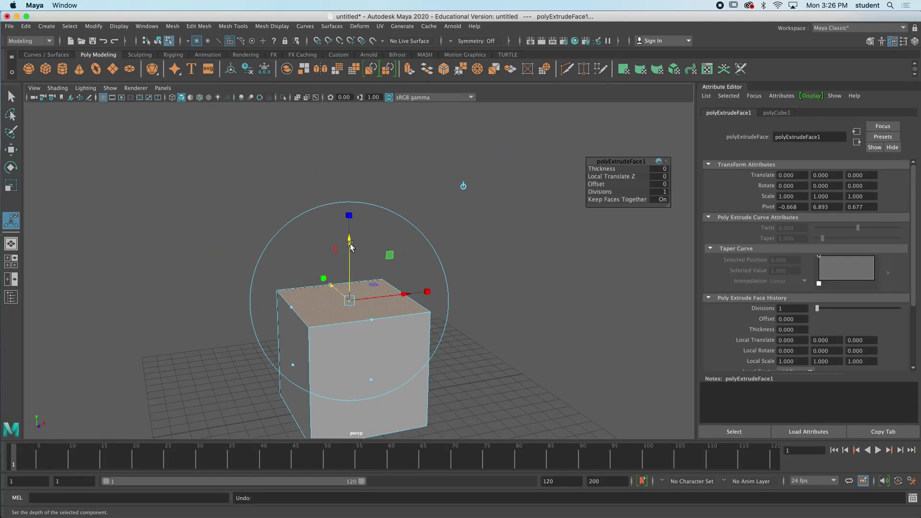
drag(351, 247, 347, 176)
key(ctrl+z)
key(ctrl+z)
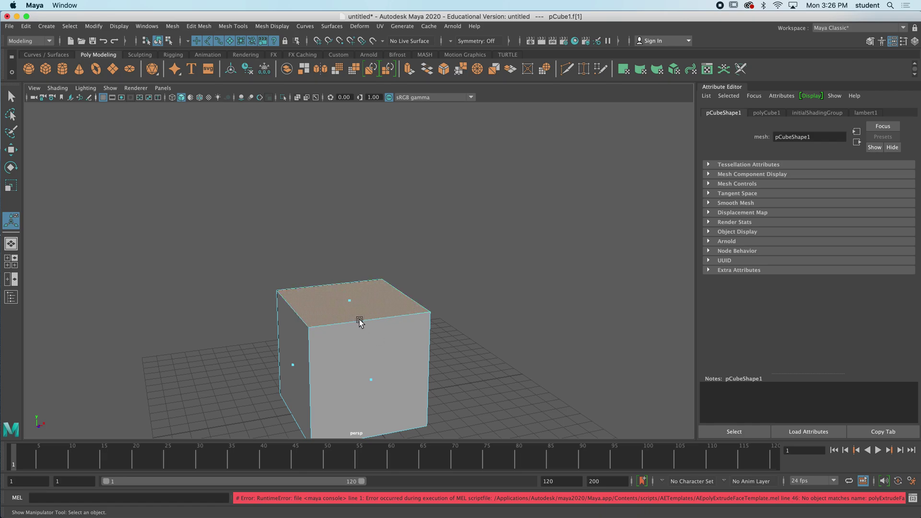
key(ctrl+z)
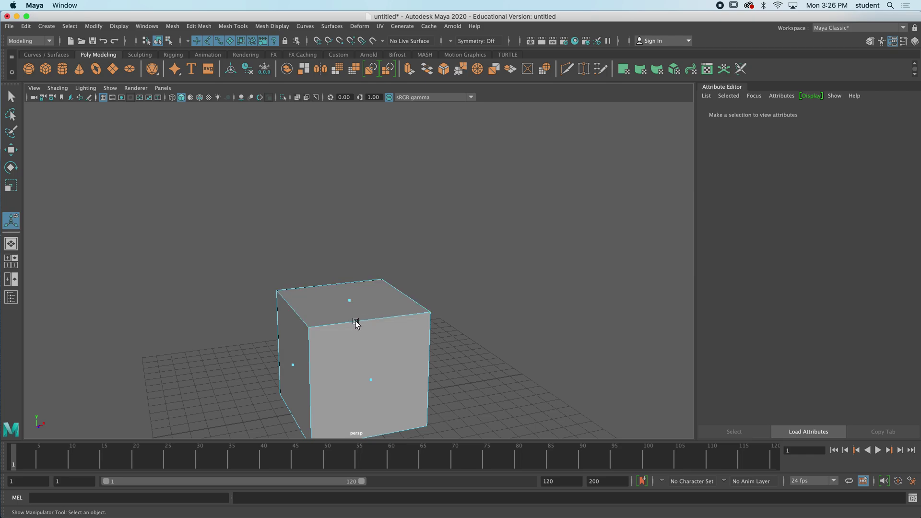
alt+drag(362, 320, 336, 278)
right_drag(324, 256, 369, 251)
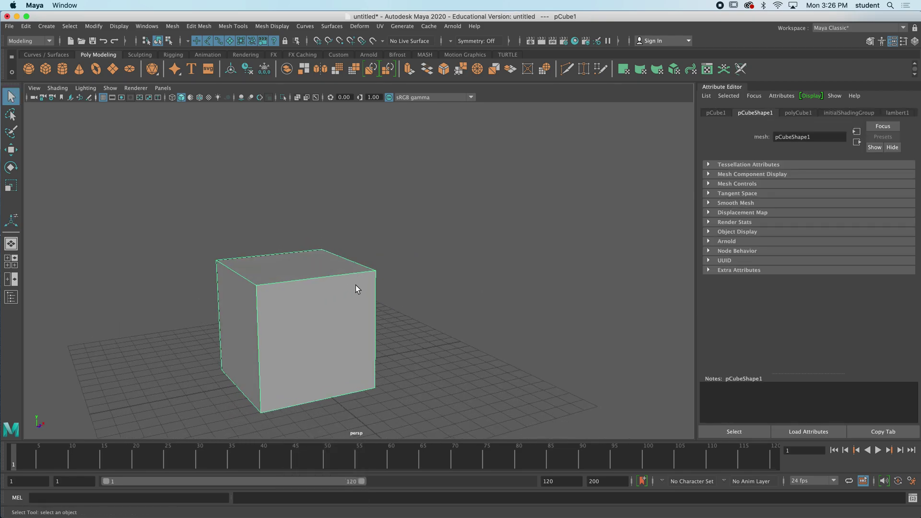
alt+middle_drag(356, 285, 394, 277)
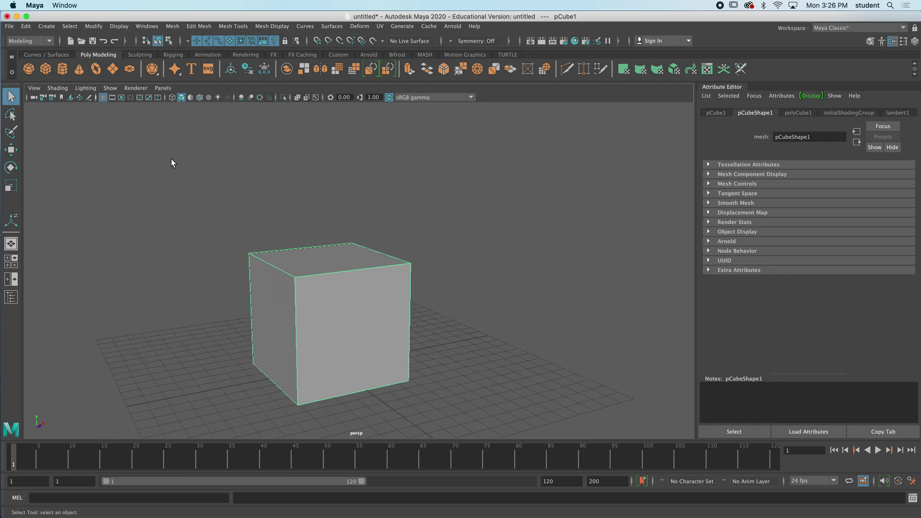
Draw a polygon cylinder on the grid with 9 axis subdivisions and 0 cap subdivisions.
click(62, 68)
drag(170, 368, 186, 215)
alt+middle_drag(183, 263, 278, 265)
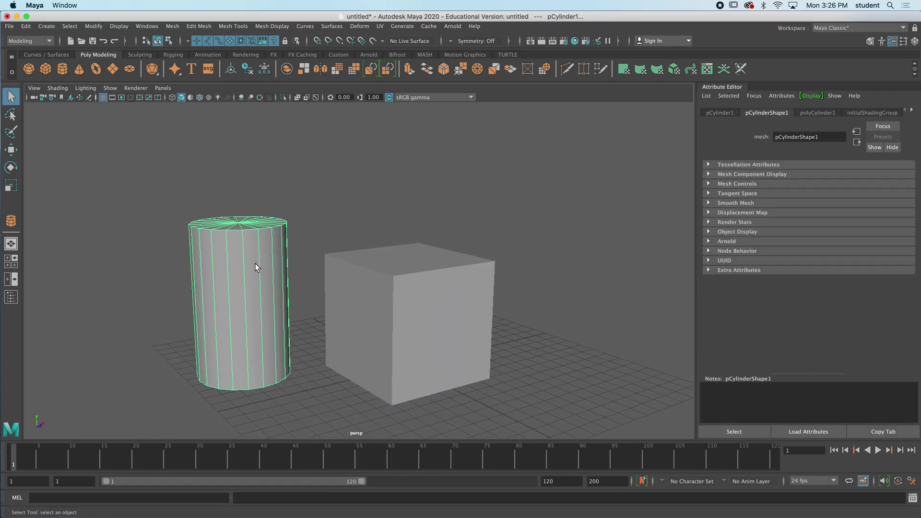
click(822, 113)
drag(848, 200, 828, 202)
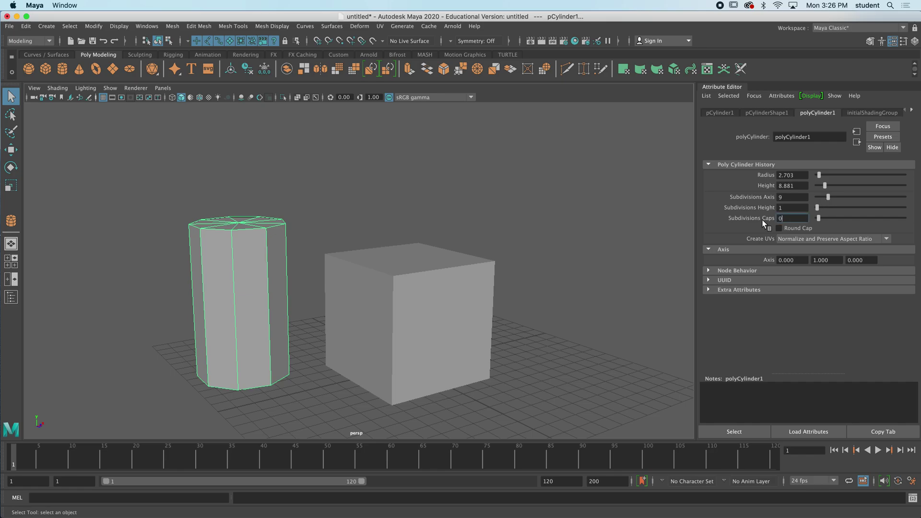
text(0)
key(Return)
Switch the cylinder to face mode and select one of its side faces.
alt+drag(589, 209, 395, 235)
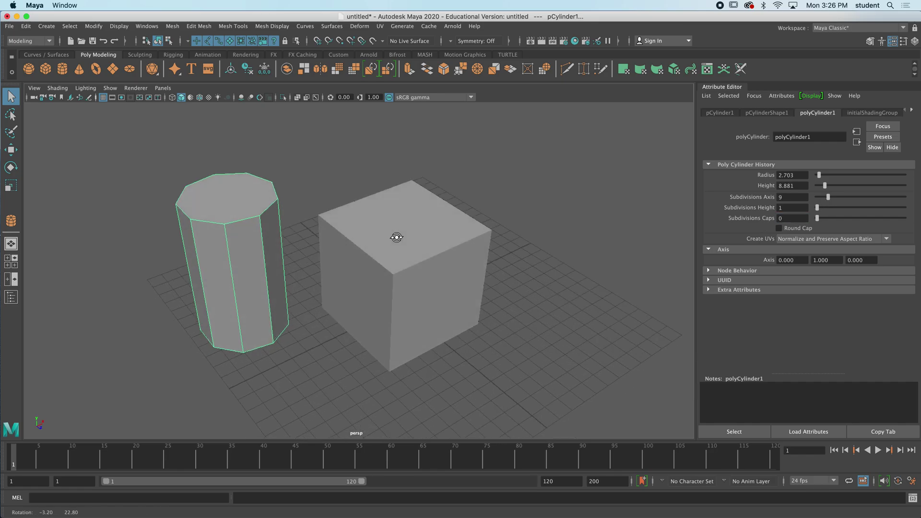
right_click(244, 240)
click(245, 267)
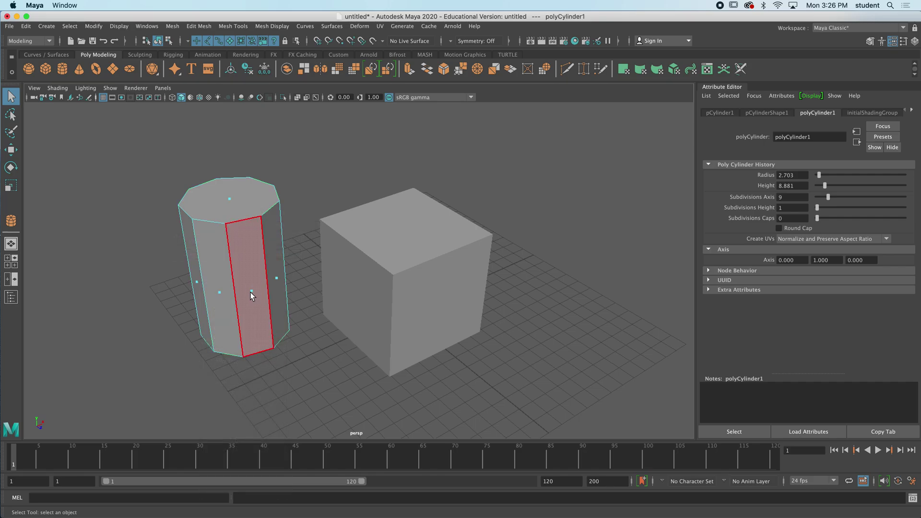
click(251, 292)
alt+drag(217, 281, 278, 302)
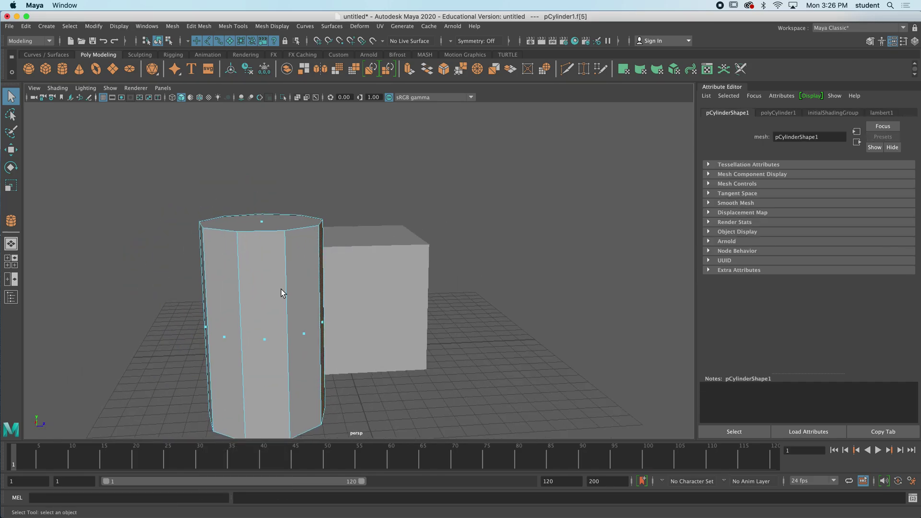
click(223, 336)
alt+drag(401, 319, 321, 330)
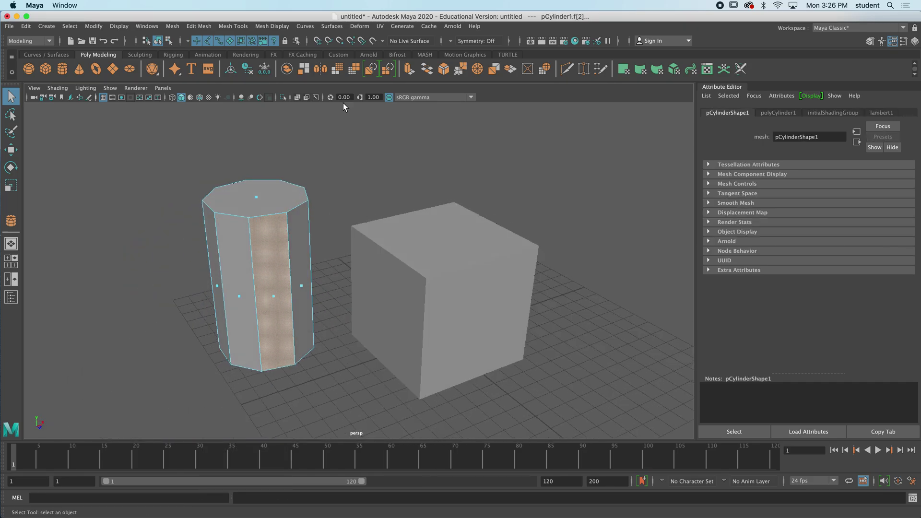
Extrude the side face 3.417 outward along Z and scale it narrower in X.
click(410, 68)
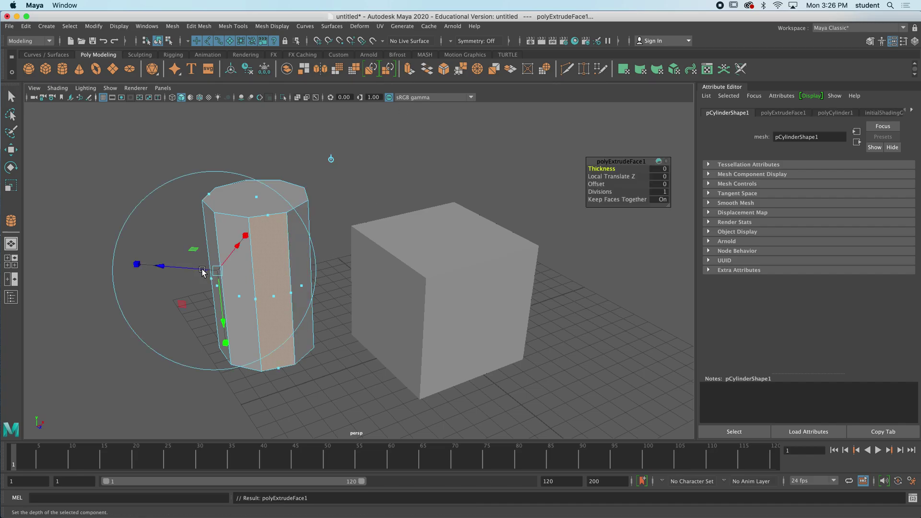
drag(202, 272, 113, 262)
mouse_move(215, 283)
alt+mouse_down()
mouse_move(244, 288)
mouse_move(228, 282)
alt+mouse_up()
drag(160, 268, 211, 321)
right_drag(257, 250, 301, 244)
Return to object selection, clear the selection, and reselect the extruded cylinder pCylinder1.
key(q)
right_drag(247, 251, 286, 239)
click(341, 291)
alt+drag(336, 309, 340, 288)
alt+middle_drag(339, 288, 347, 314)
alt+drag(347, 314, 381, 287)
click(381, 286)
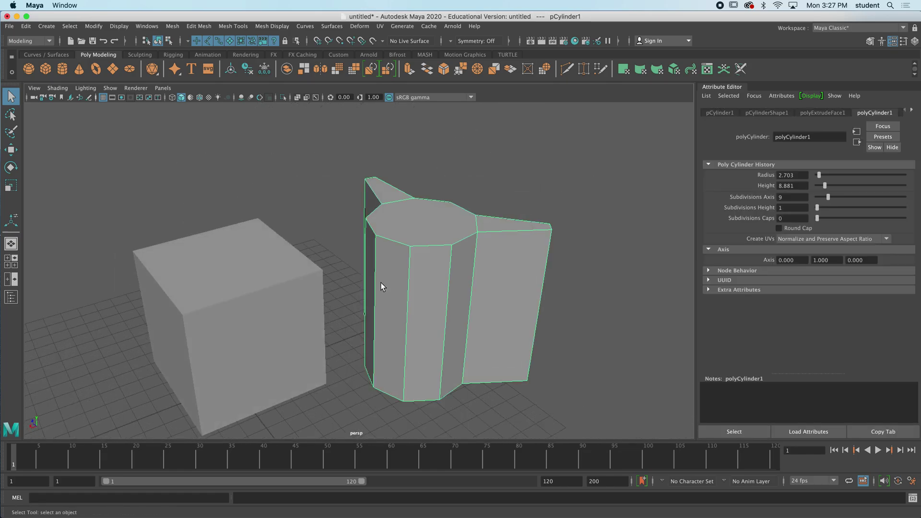